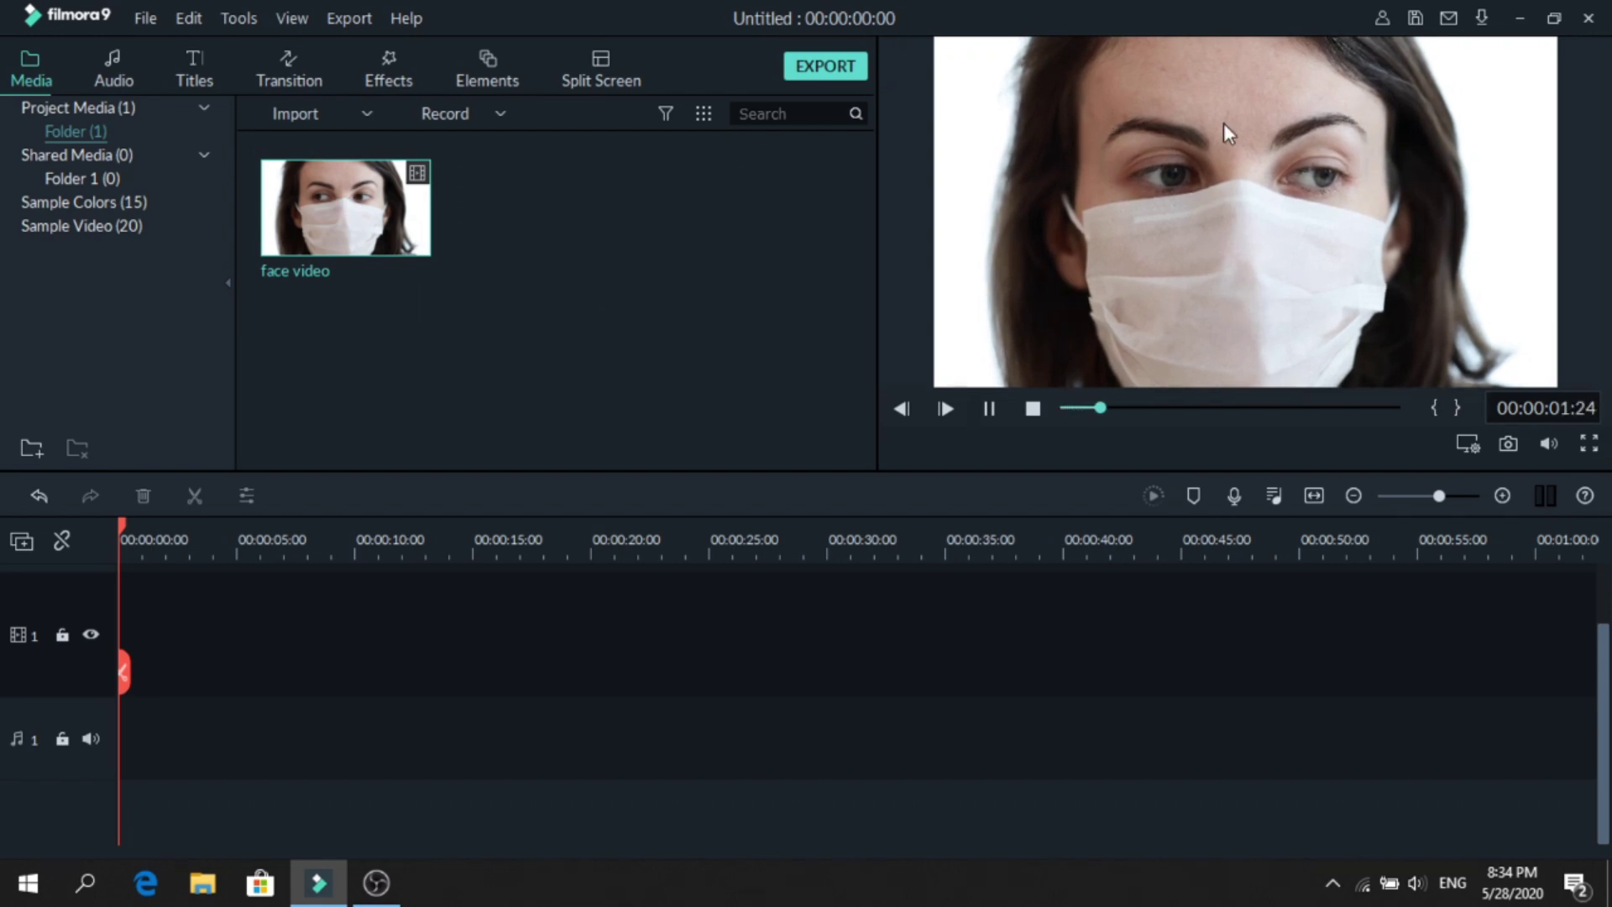
Place the face video on video track 1, fit it to the timeline, and cue the playhead at 00:00:02:28
{"action": "left_click_drag", "start_coordinate": [408, 239], "coordinate": [143, 638]}
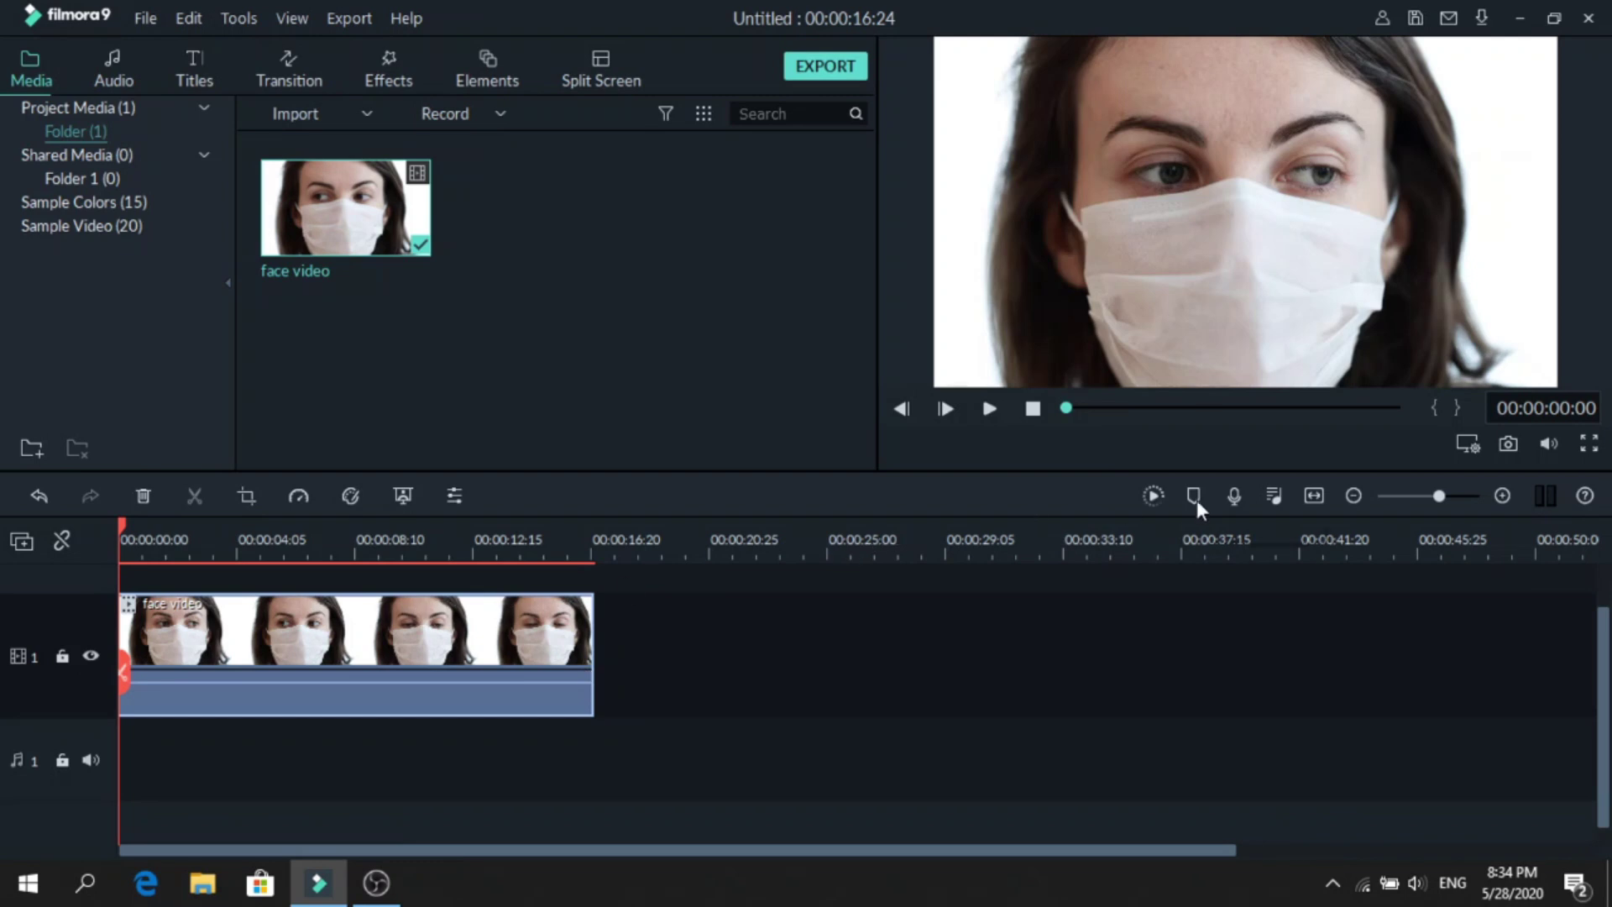
{"action": "left_click", "coordinate": [1314, 496]}
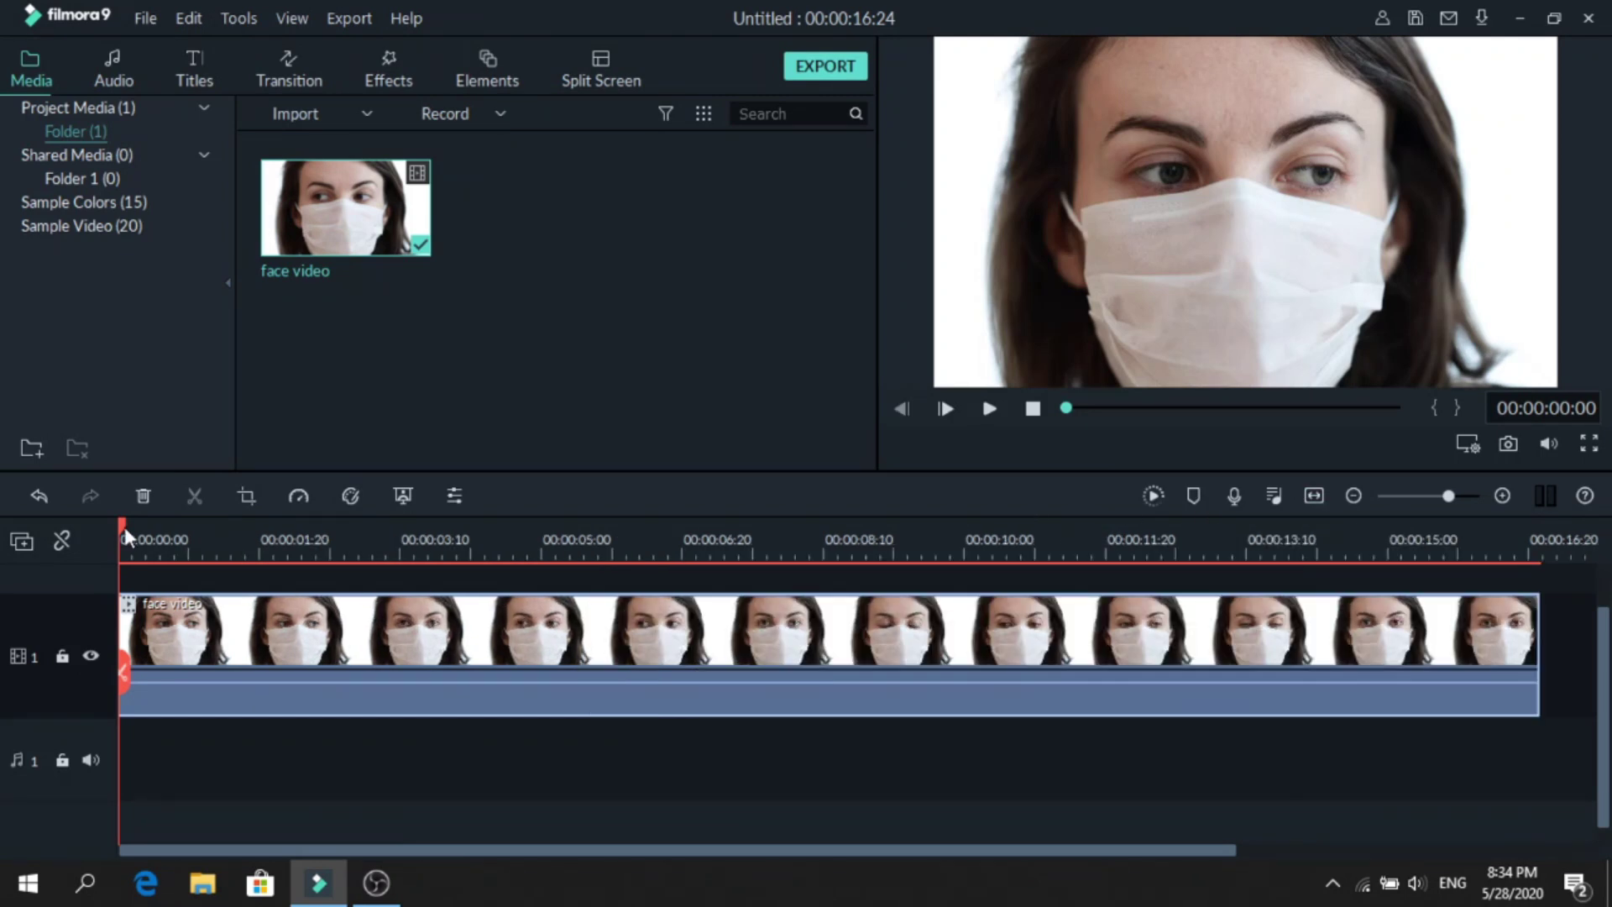
{"action": "left_click_drag", "start_coordinate": [124, 526], "coordinate": [354, 525]}
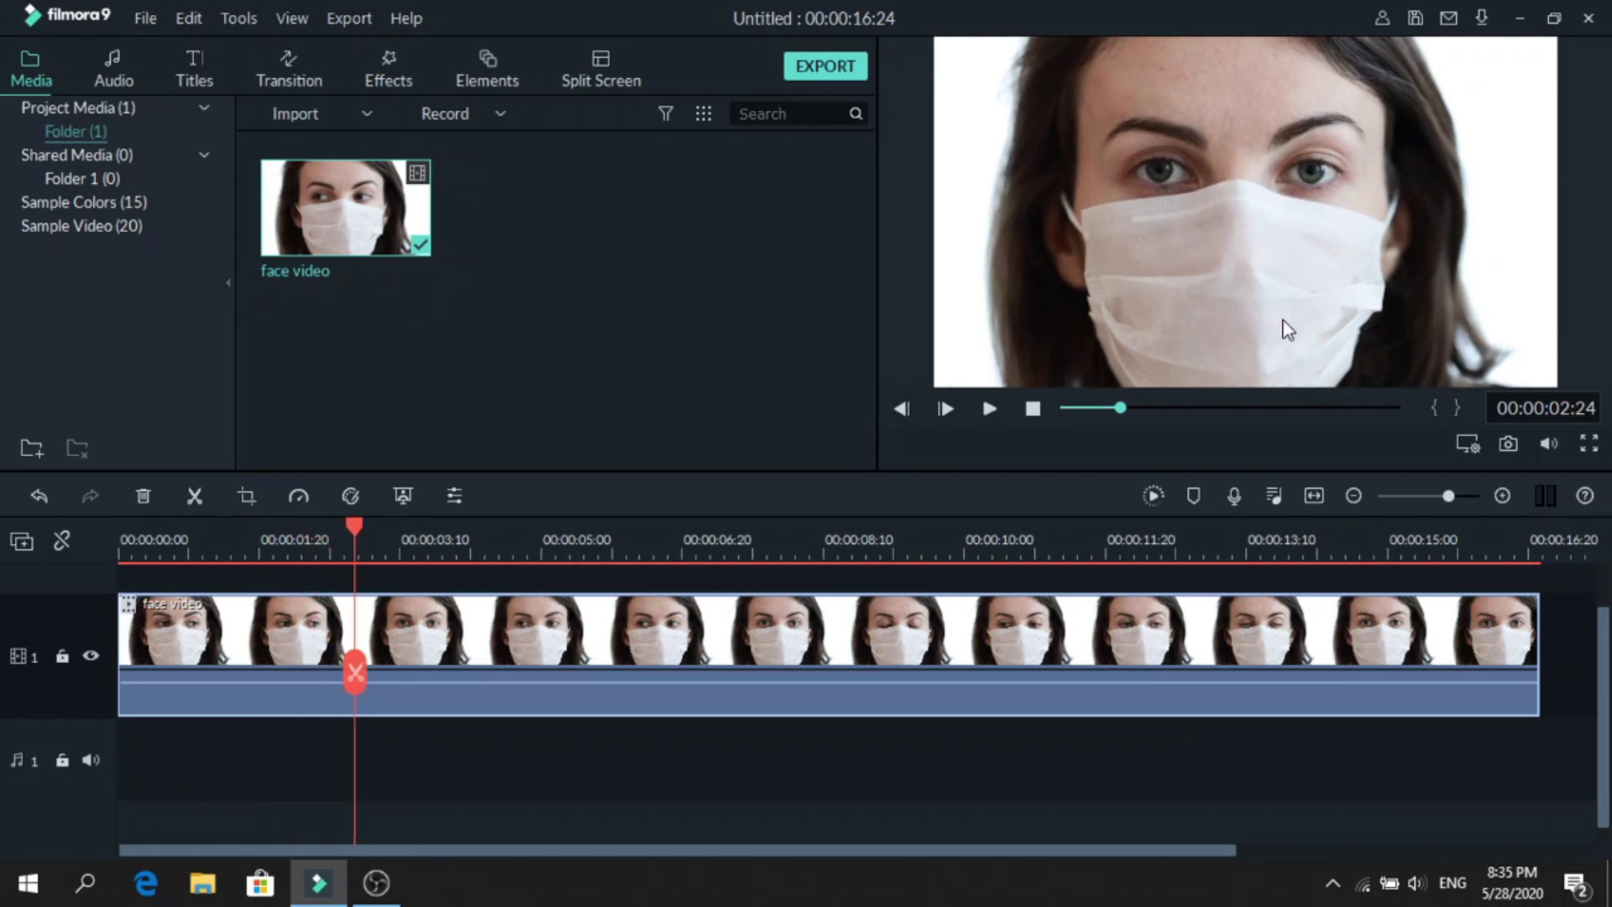
Capture a Snapshot still, then split the face video at the playhead and delete the second part
{"action": "left_click", "coordinate": [1506, 445]}
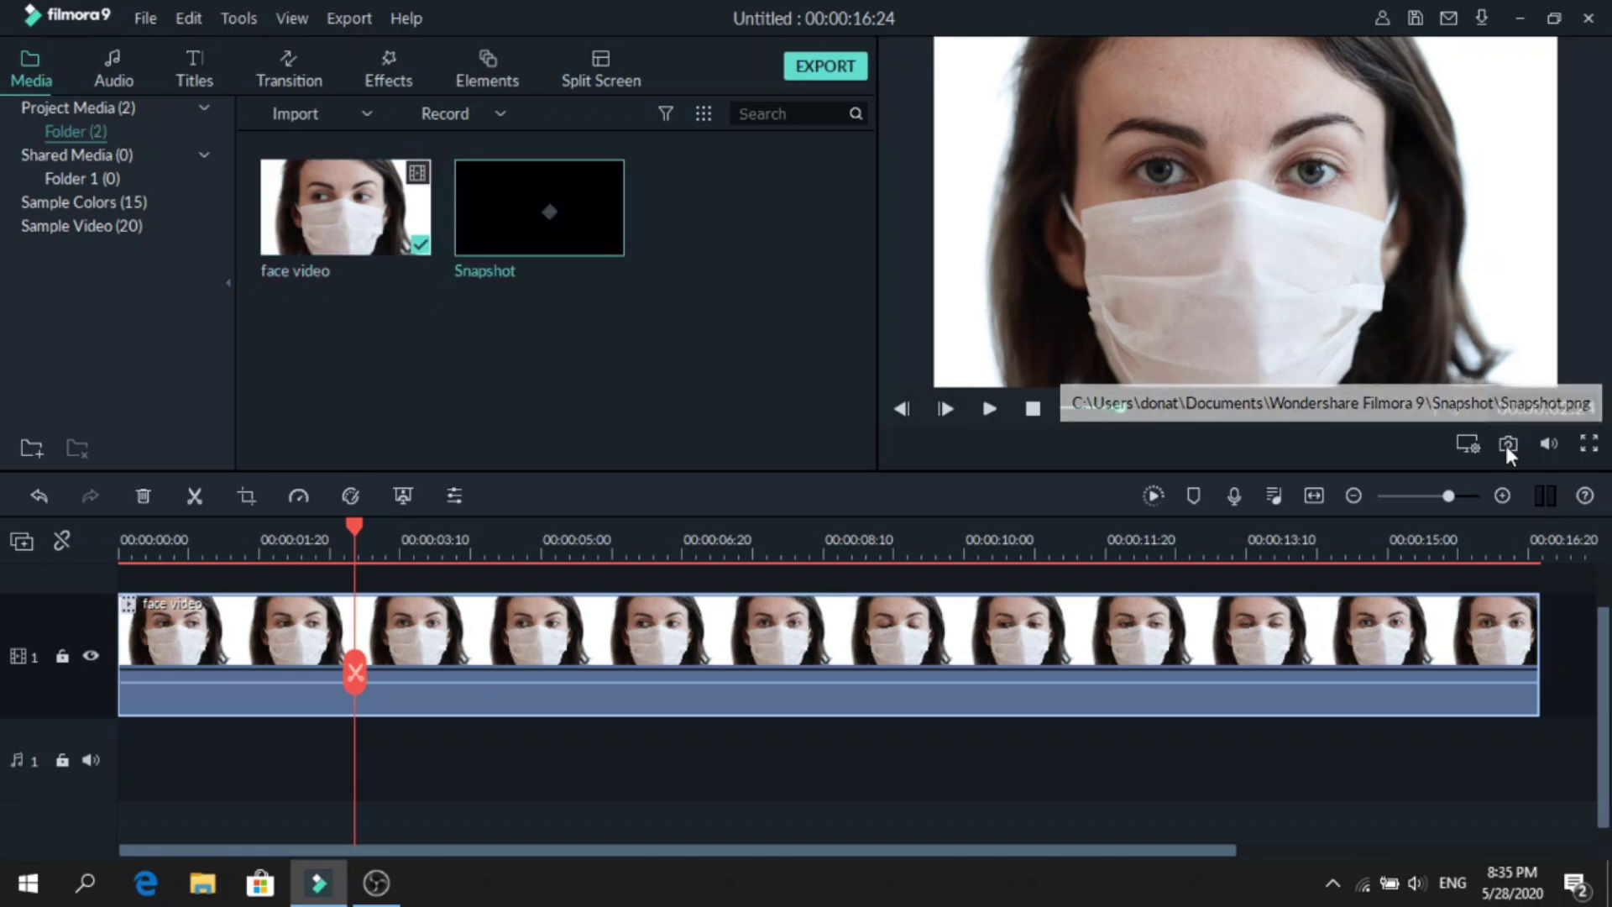
{"action": "left_click", "coordinate": [353, 669]}
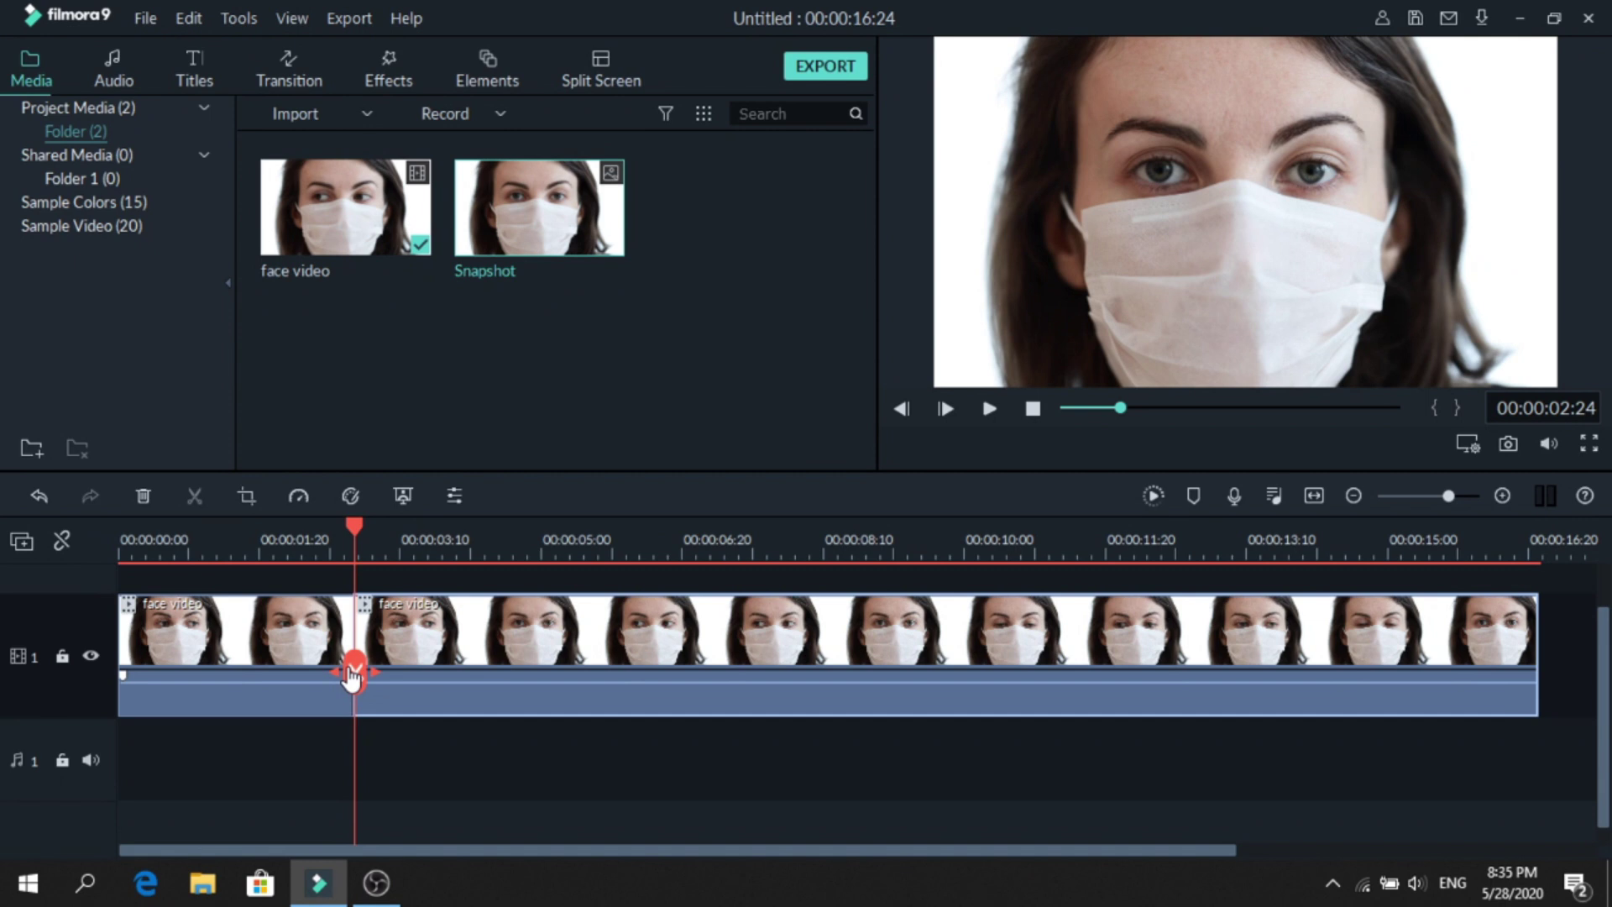
{"action": "right_click", "coordinate": [531, 622]}
{"action": "left_click", "coordinate": [700, 118]}
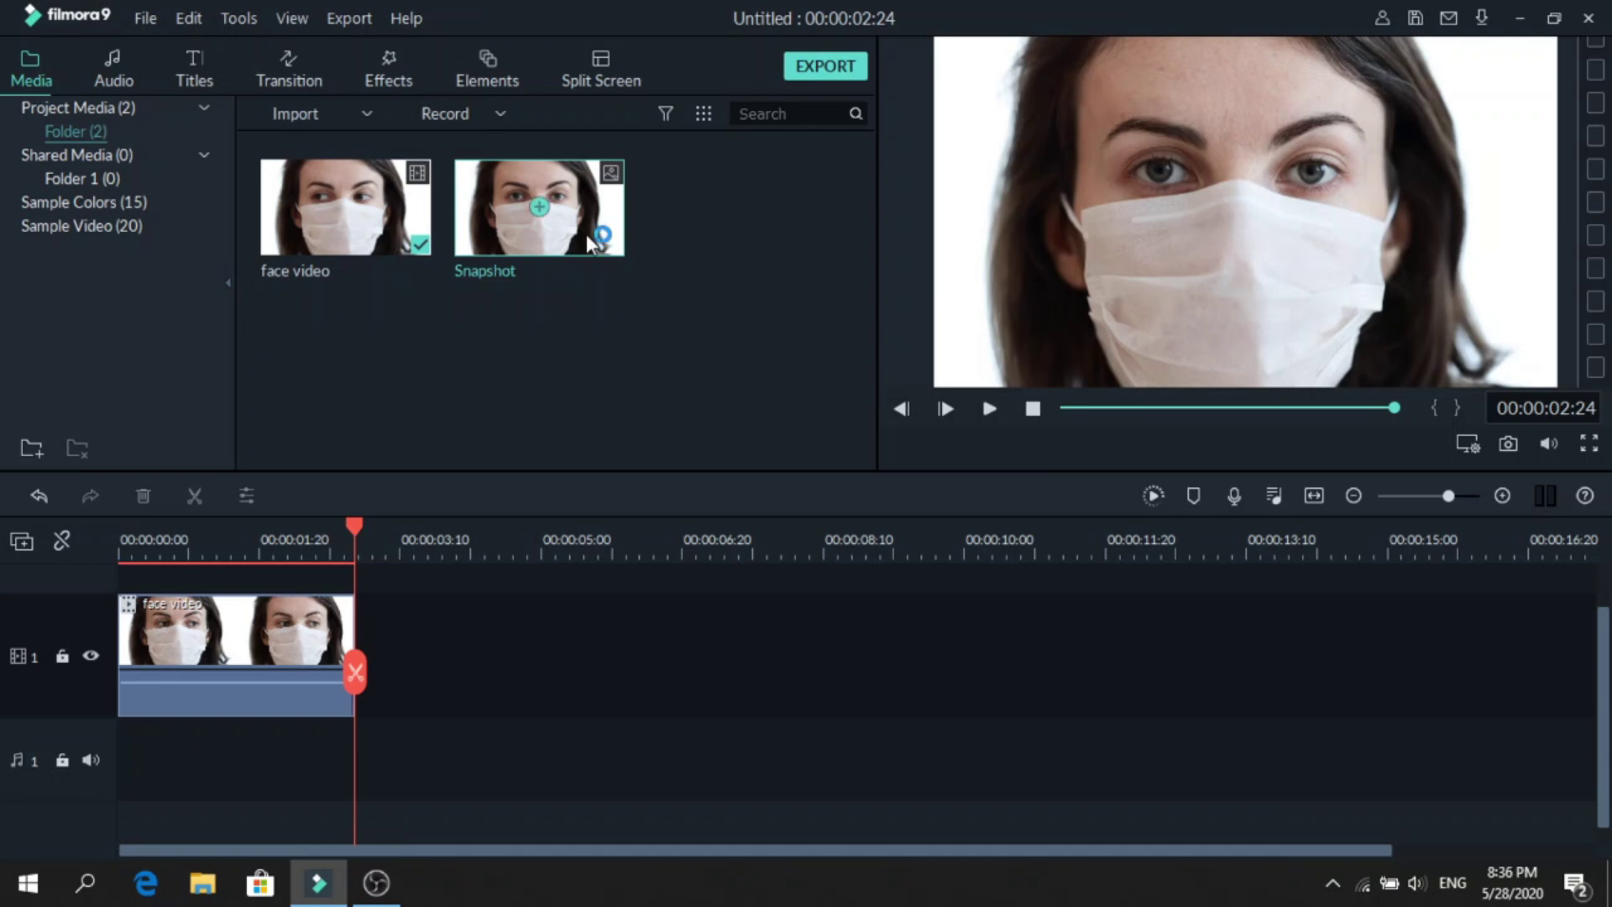
Check the Snapshot image's properties (1920x1080) in the media library, then close them
{"action": "right_click", "coordinate": [586, 235]}
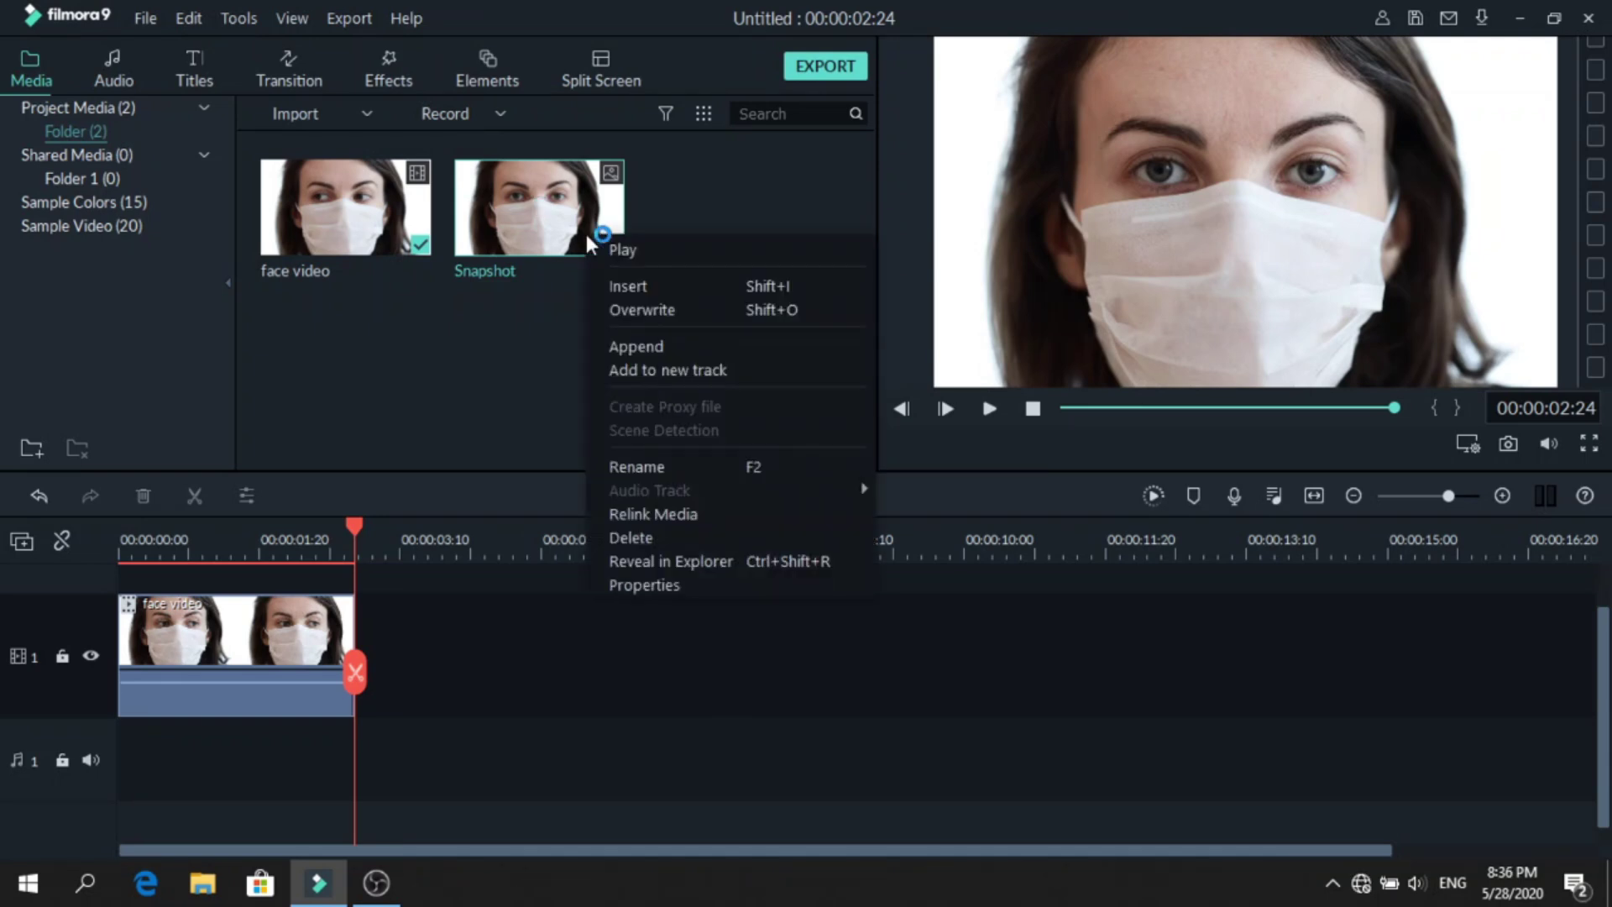
{"action": "left_click", "coordinate": [685, 583]}
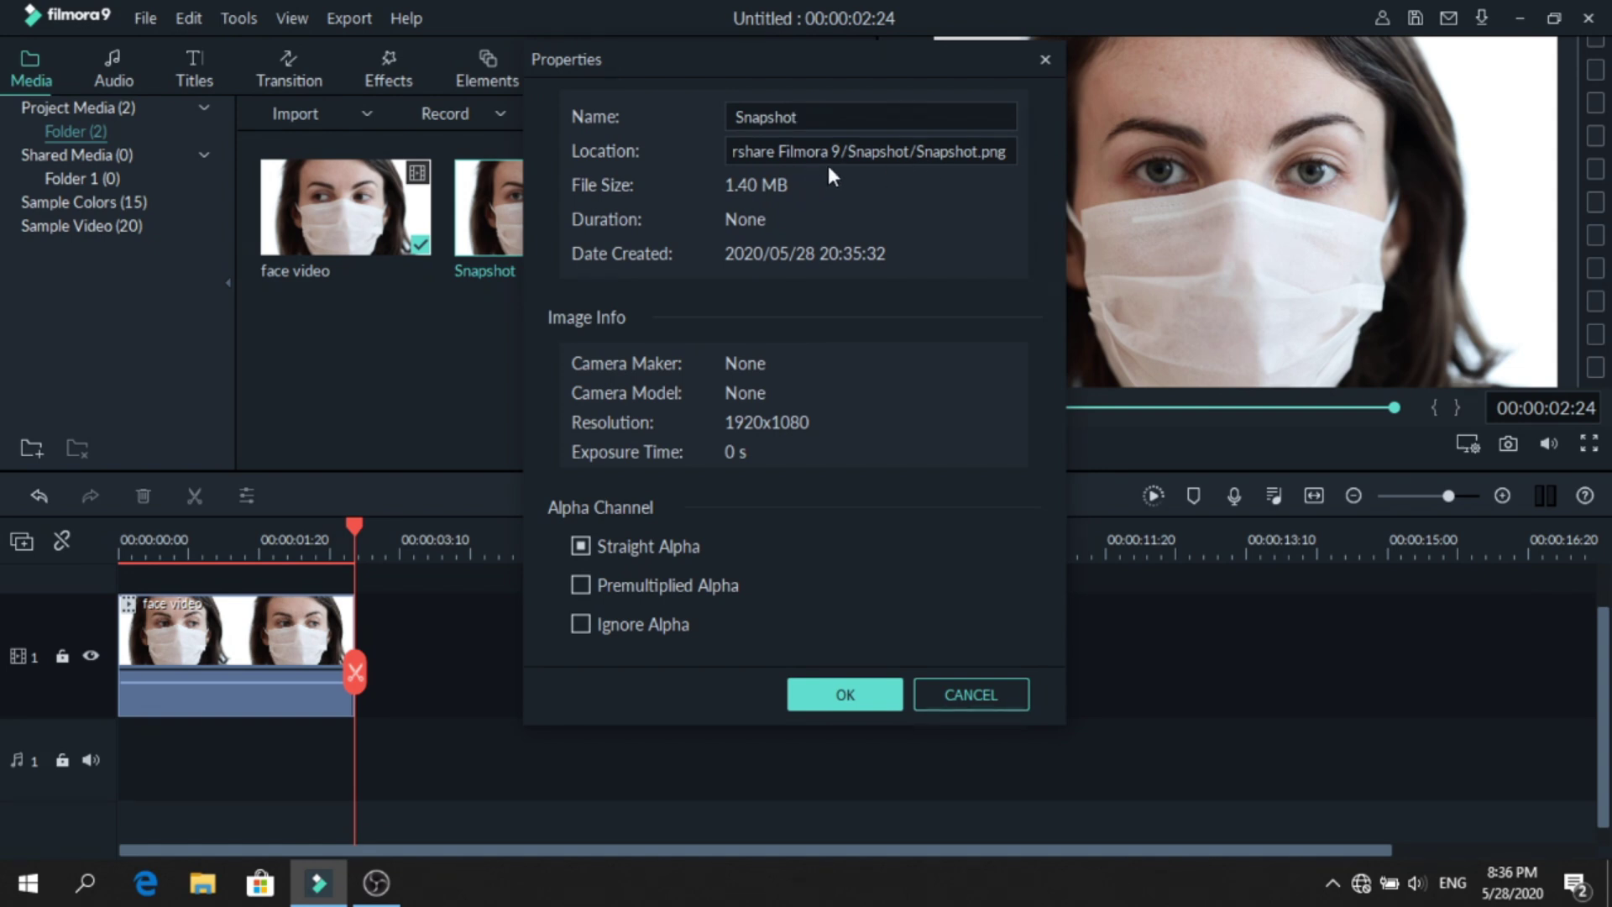
{"action": "key", "text": "Escape"}
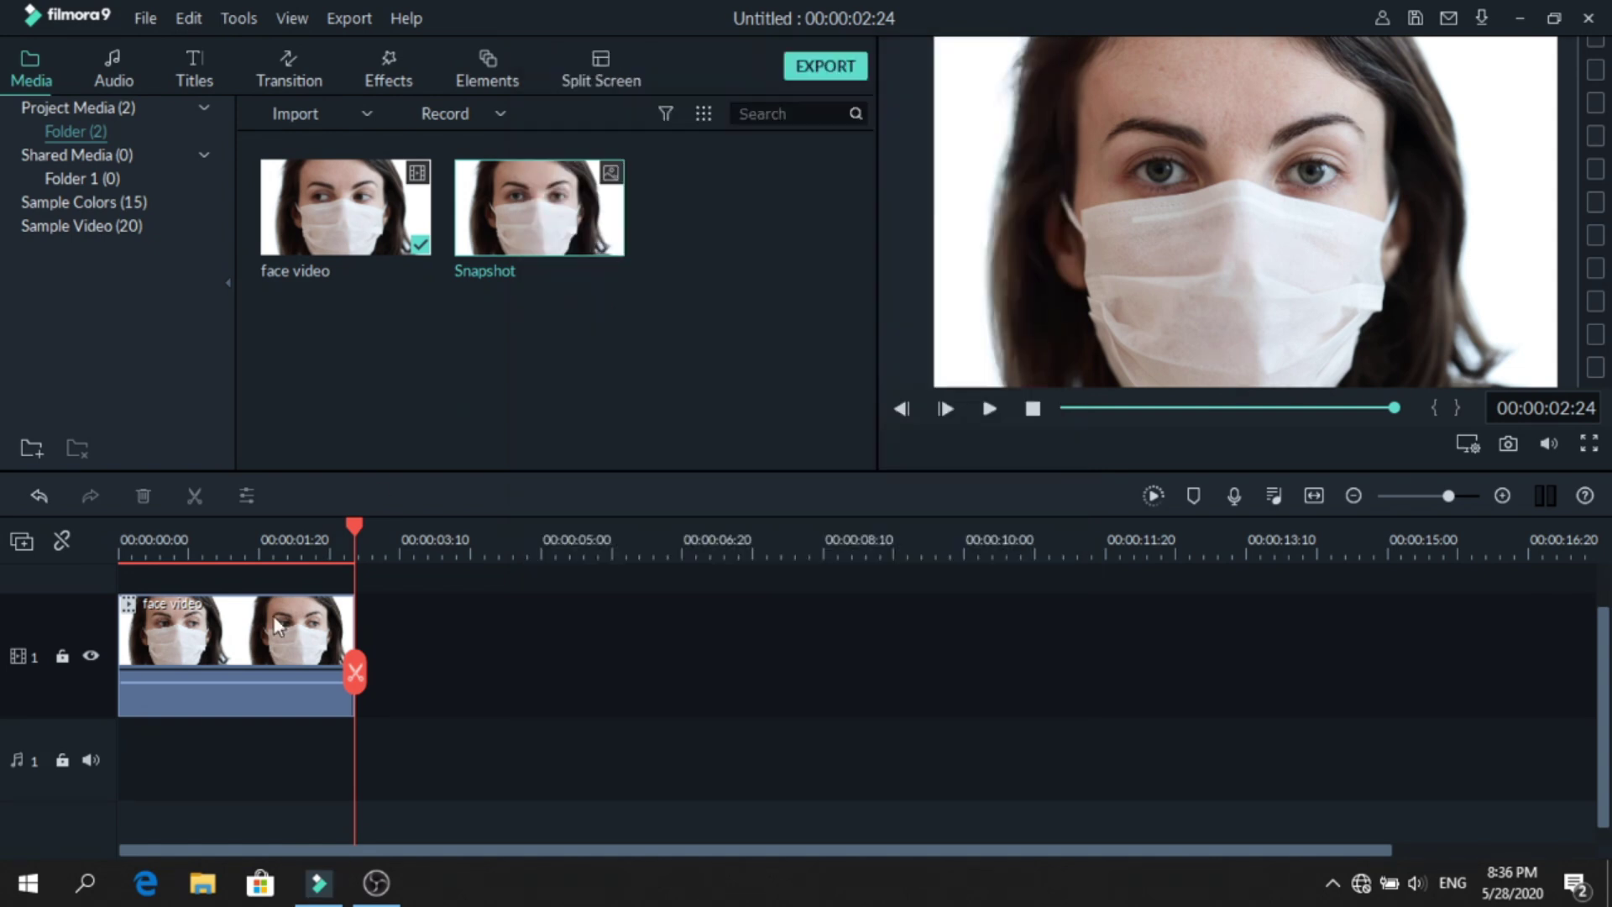
Search Windows for 'snapshot' and open the Snapshot PNG's containing folder in File Explorer
{"action": "left_click", "coordinate": [86, 895]}
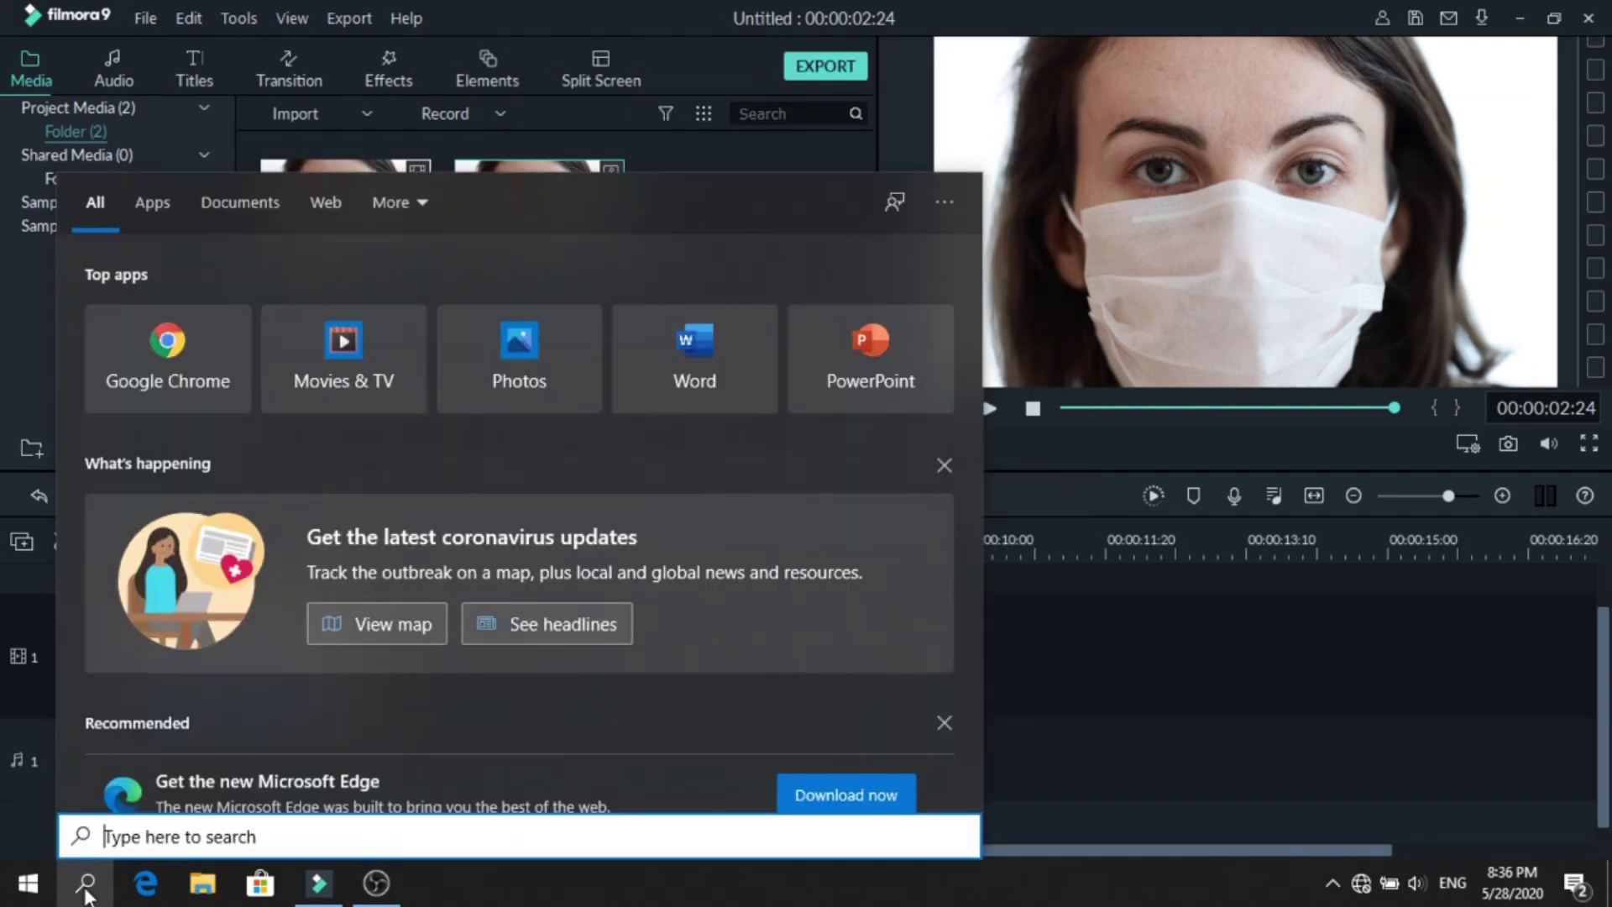
{"action": "type", "text": "snapshot"}
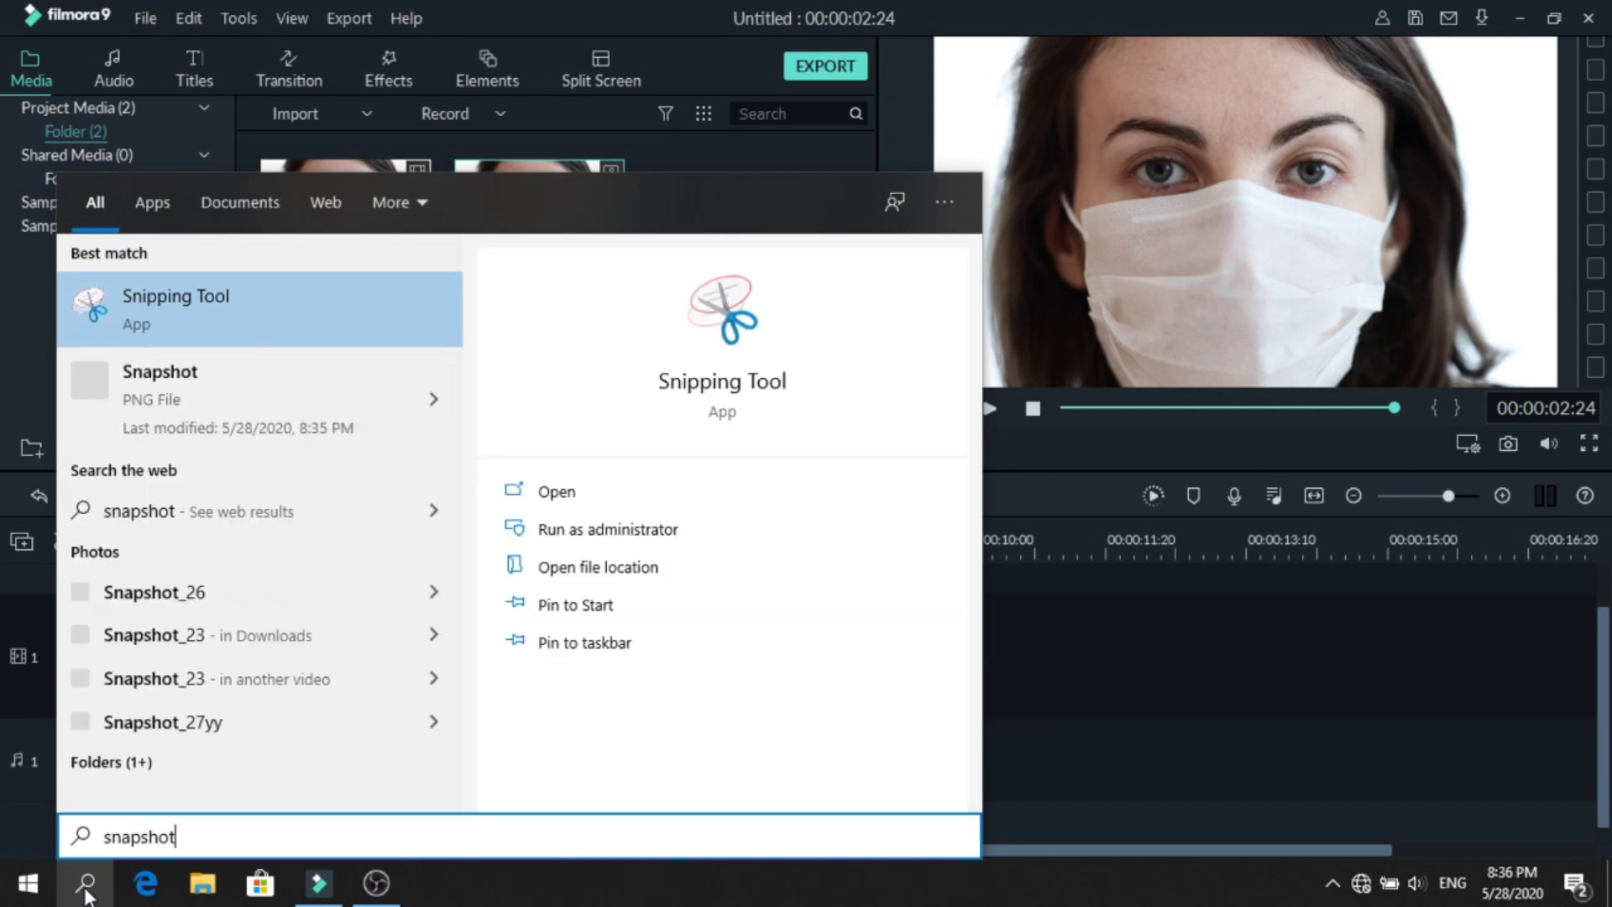
{"action": "key", "text": "Down"}
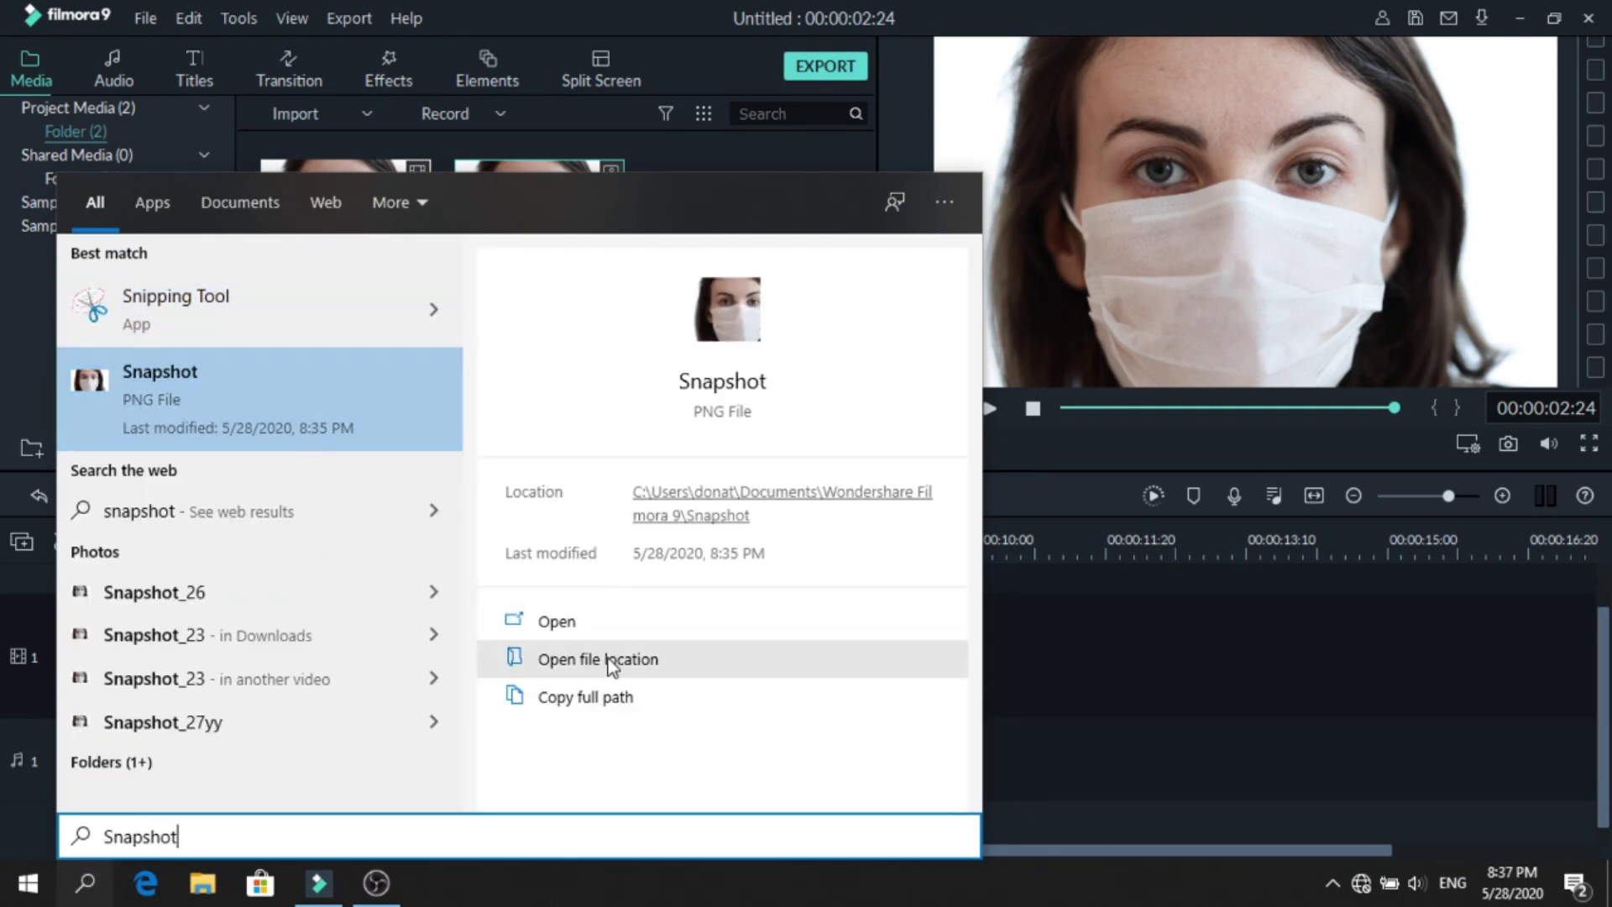
{"action": "left_click", "coordinate": [668, 666]}
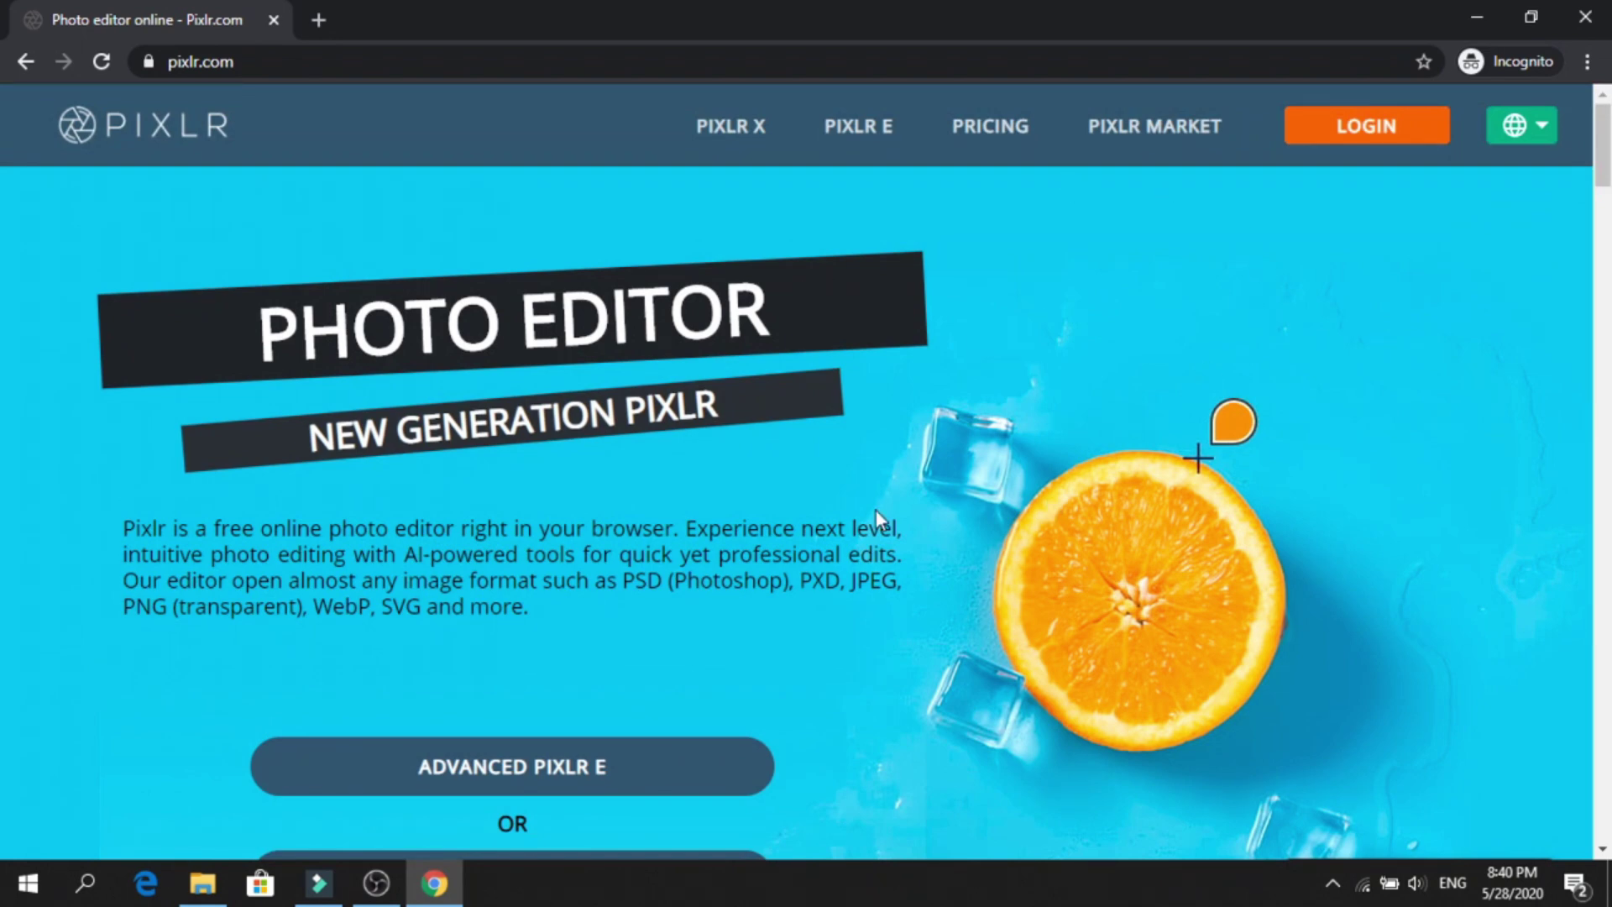
Launch Pixlr E and drag Snapshot.png from the resized Explorer window onto the editor
{"action": "left_click", "coordinate": [578, 770]}
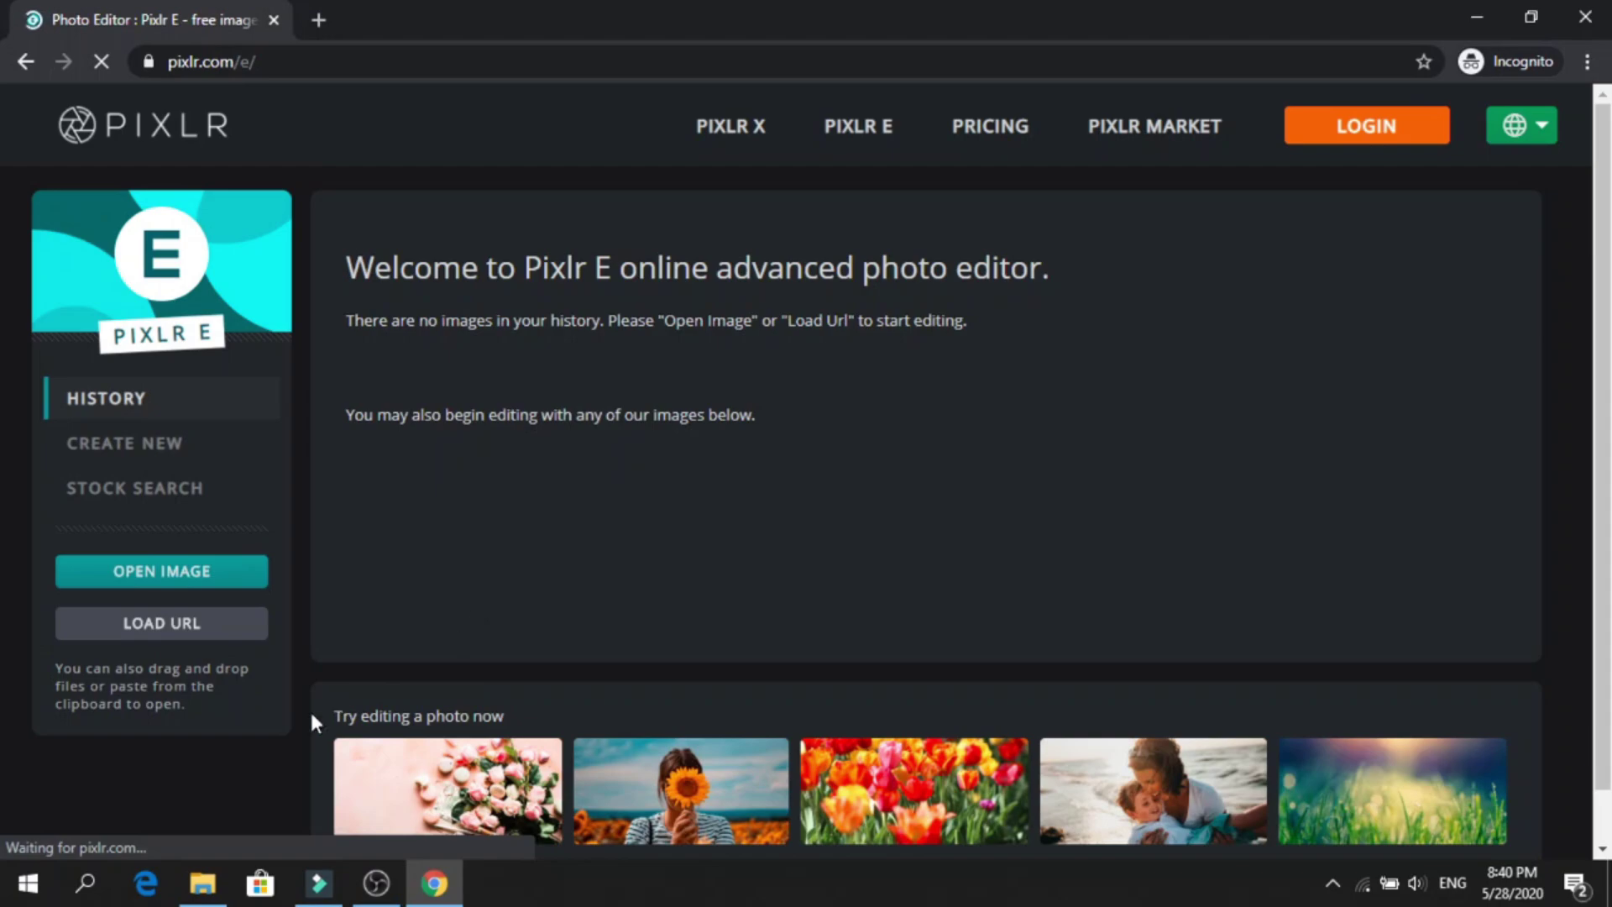
{"action": "left_click", "coordinate": [202, 882]}
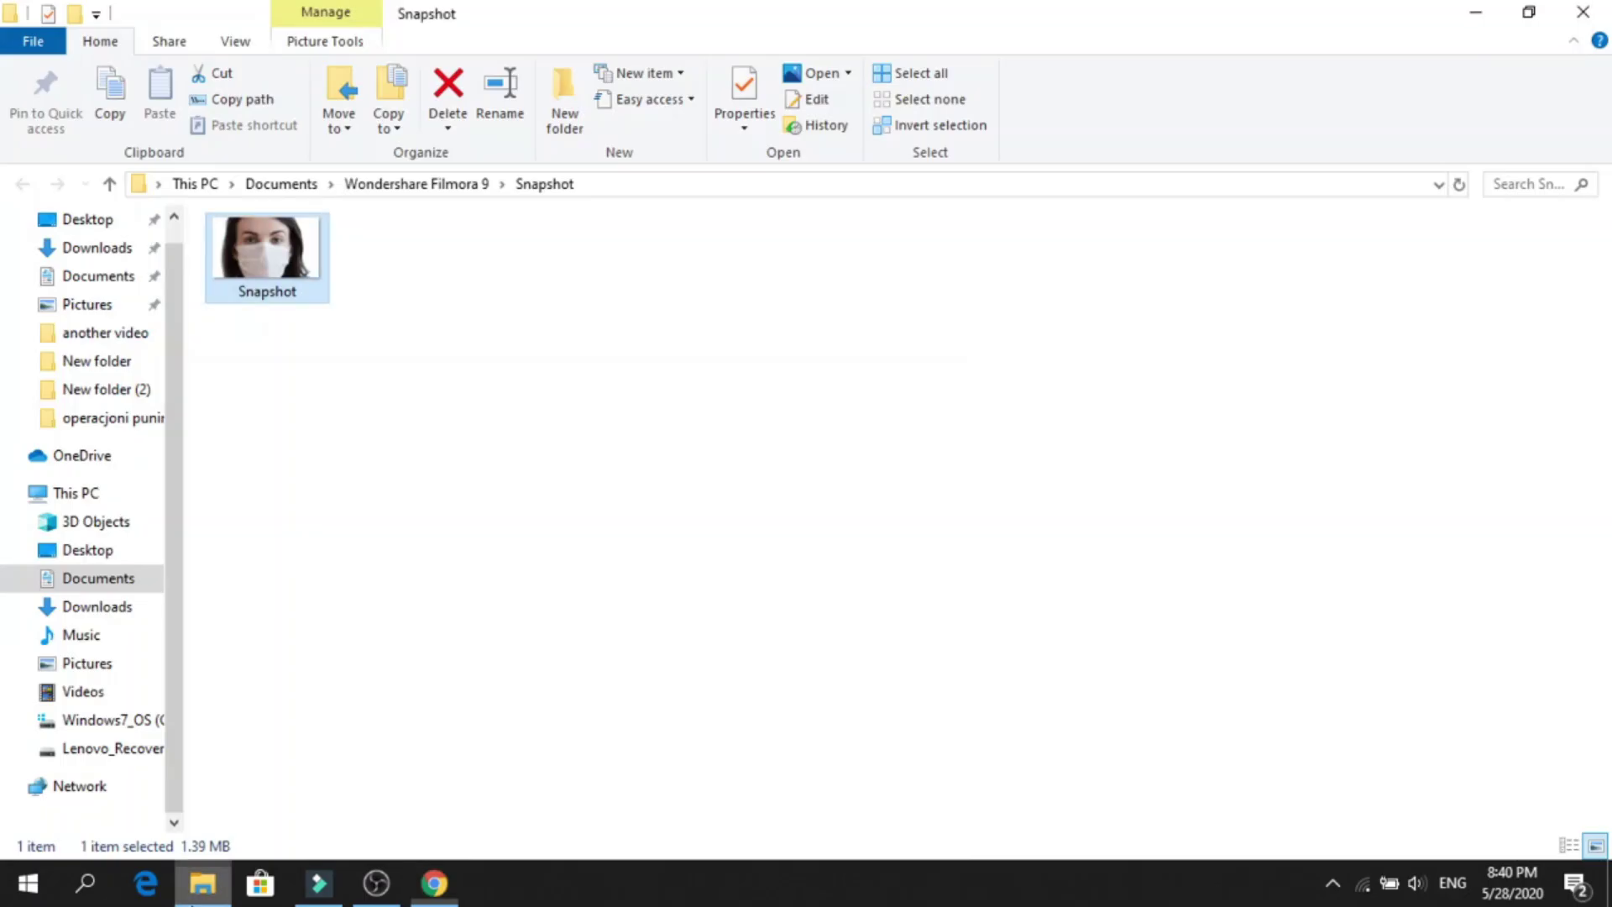
{"action": "double_click", "coordinate": [902, 10]}
{"action": "left_click_drag", "start_coordinate": [507, 125], "coordinate": [582, 93]}
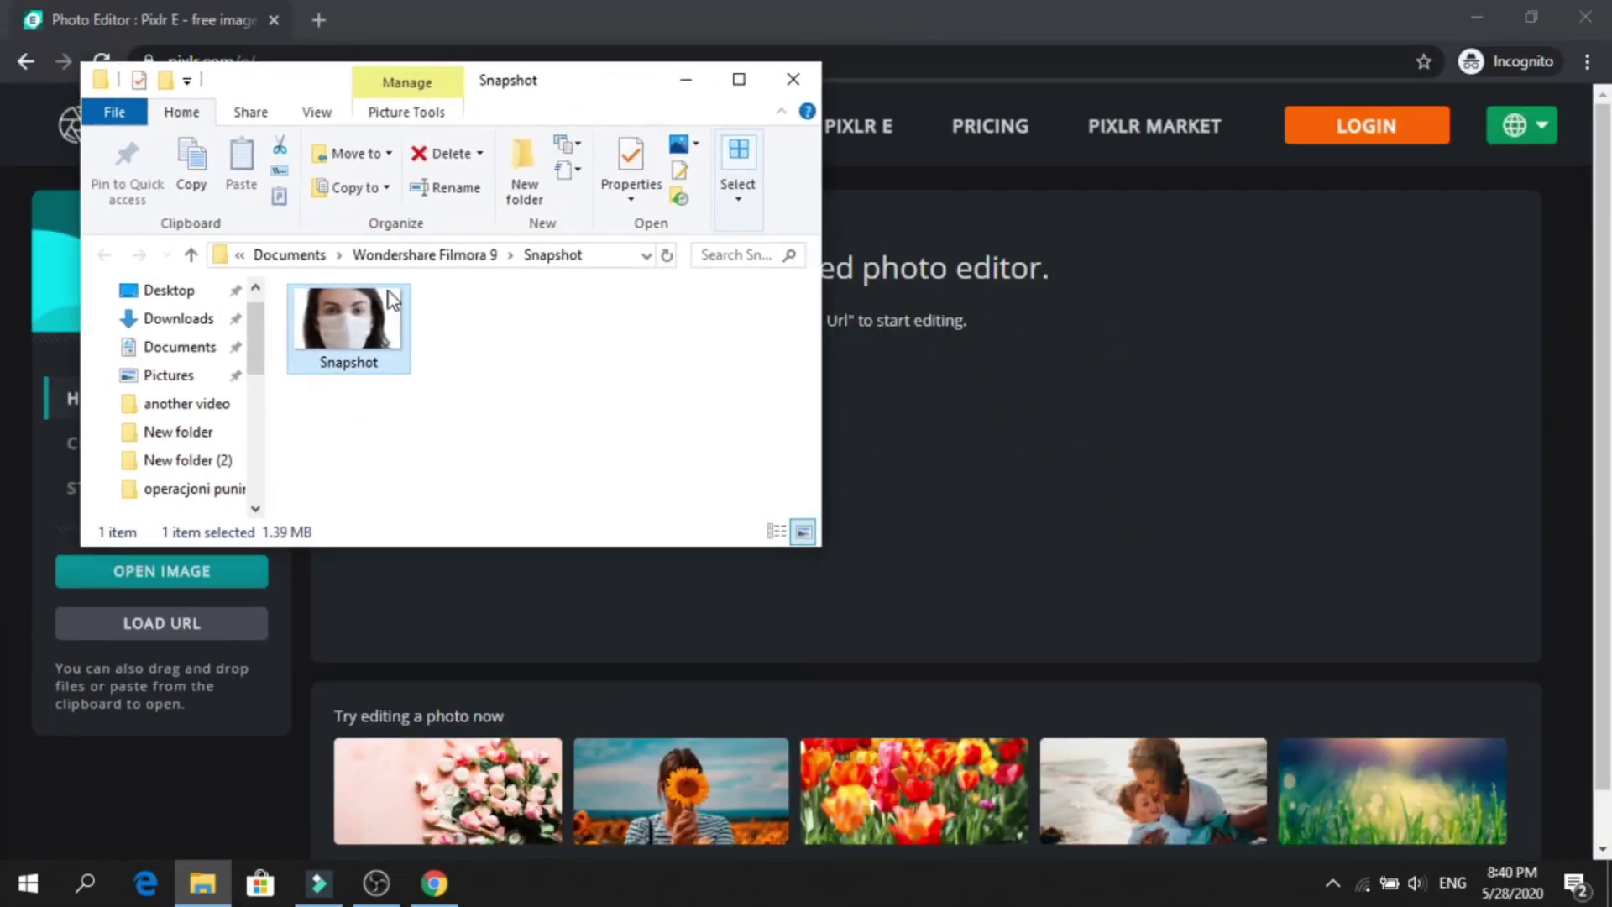
{"action": "left_click_drag", "start_coordinate": [390, 290], "coordinate": [918, 419]}
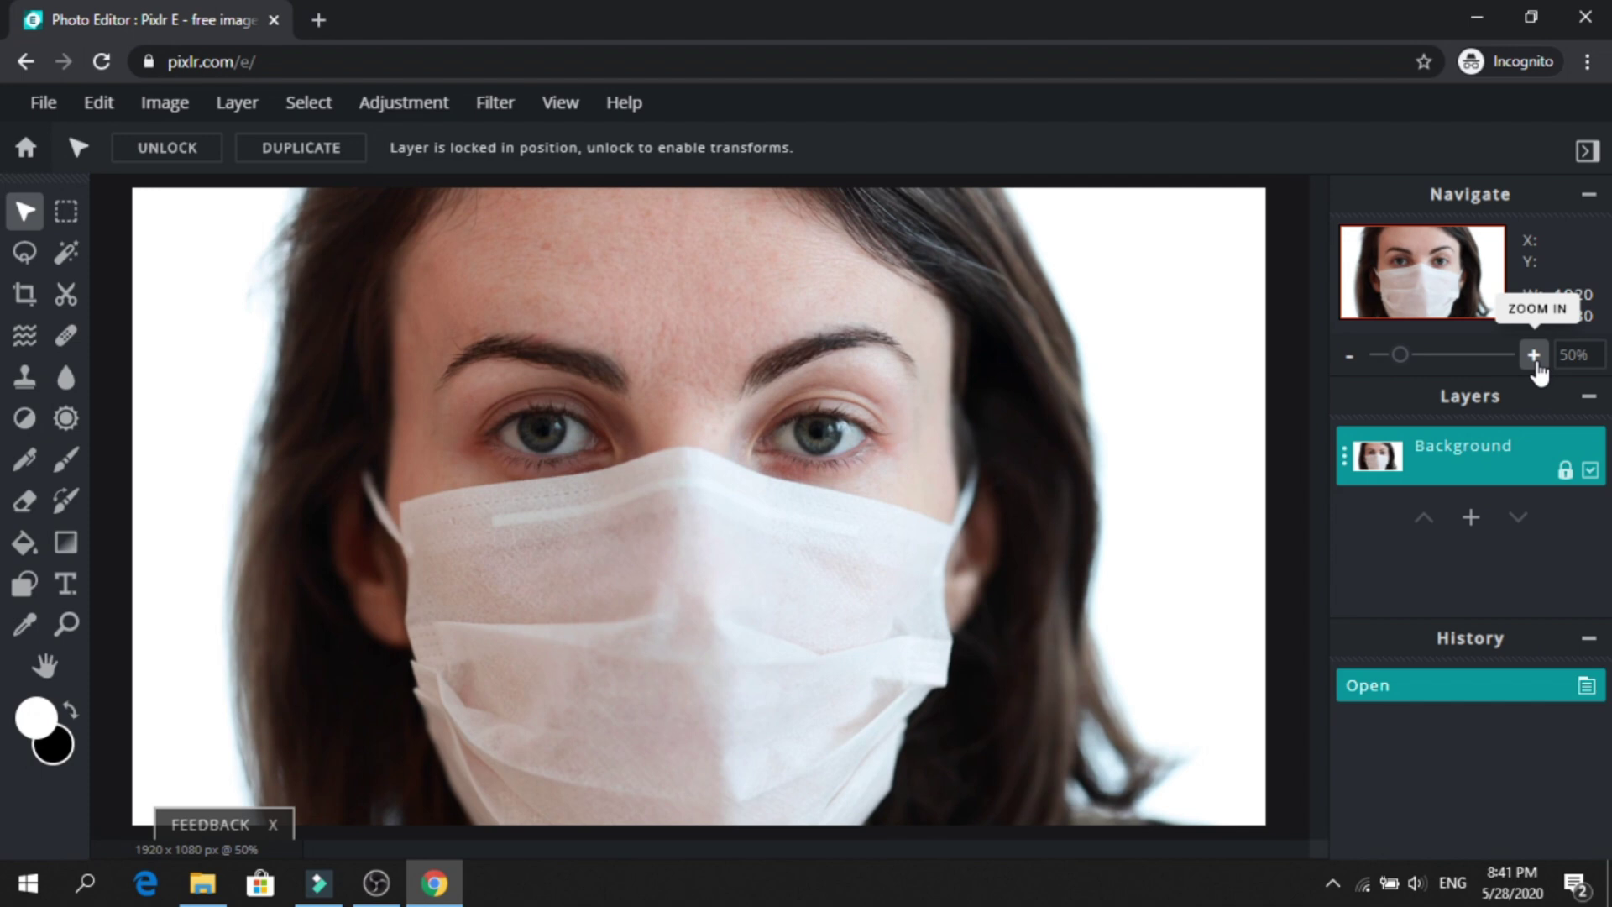
Zoom the image to 140% and bring the eyes into view
{"action": "left_click", "coordinate": [1534, 355]}
{"action": "left_click", "coordinate": [1533, 355]}
{"action": "left_click", "coordinate": [1533, 355]}
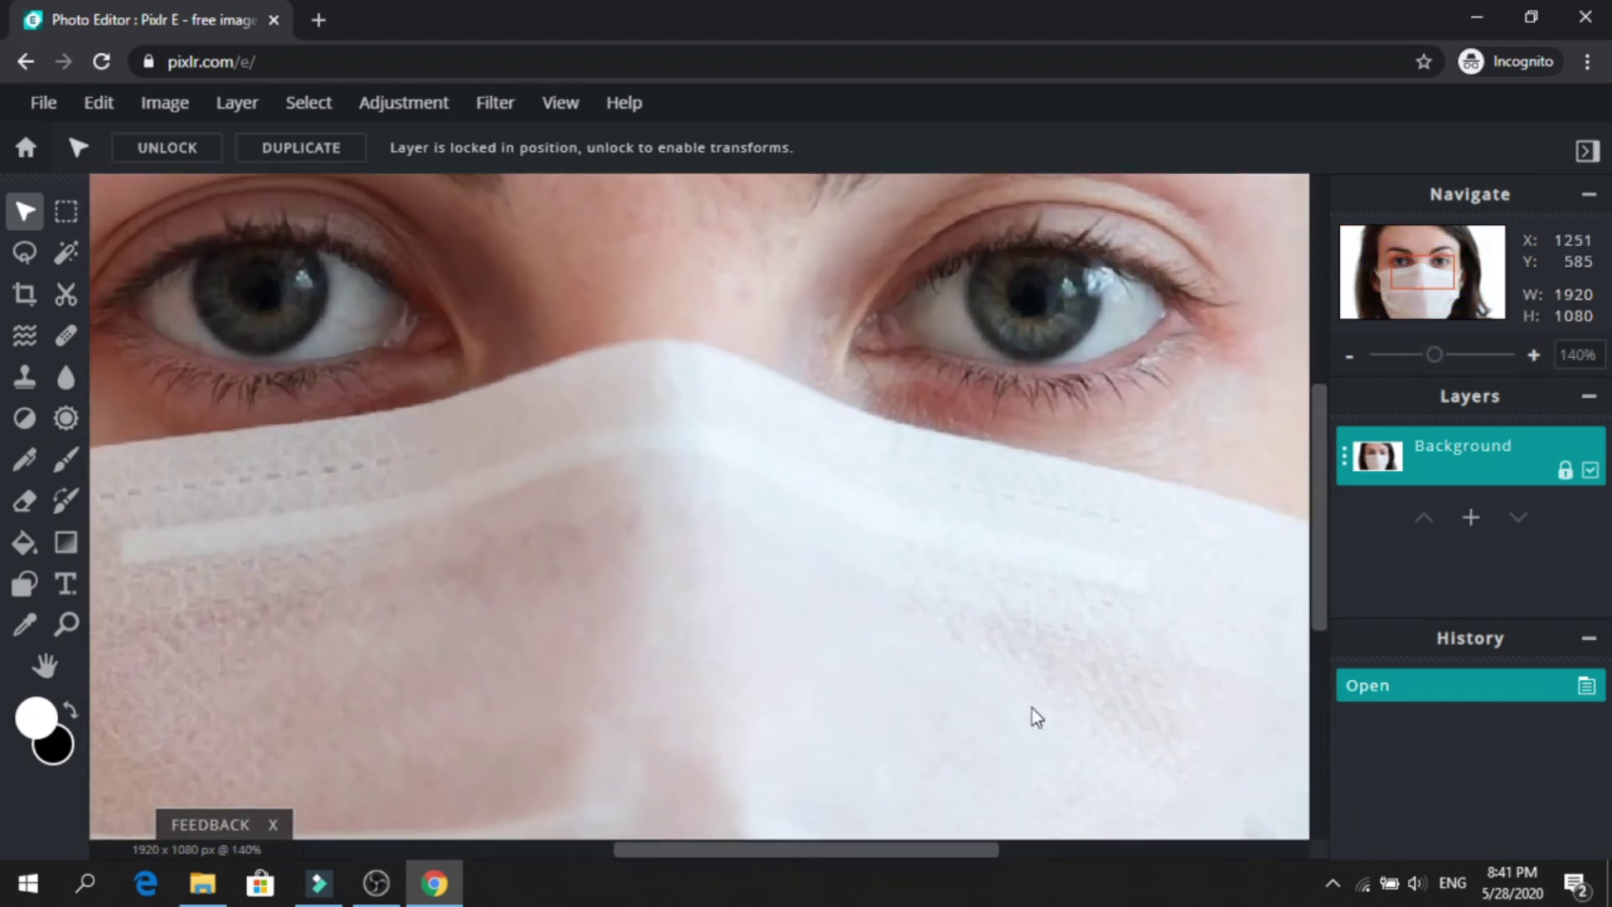
{"action": "left_click_drag", "start_coordinate": [944, 849], "coordinate": [1032, 849]}
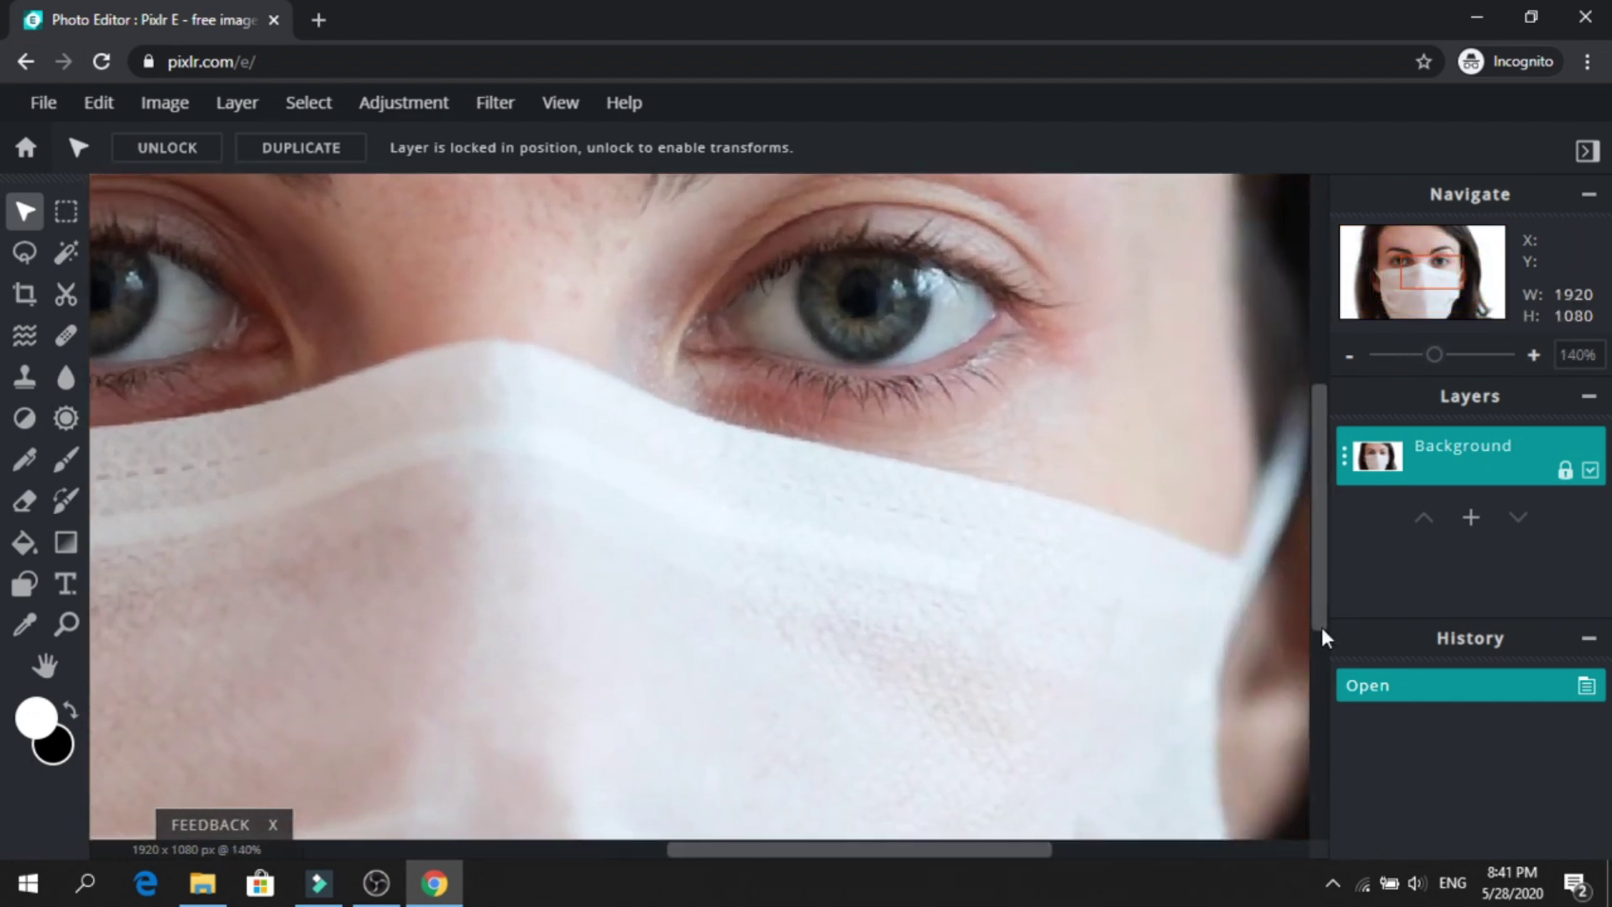
{"action": "left_click_drag", "start_coordinate": [1323, 612], "coordinate": [1322, 536]}
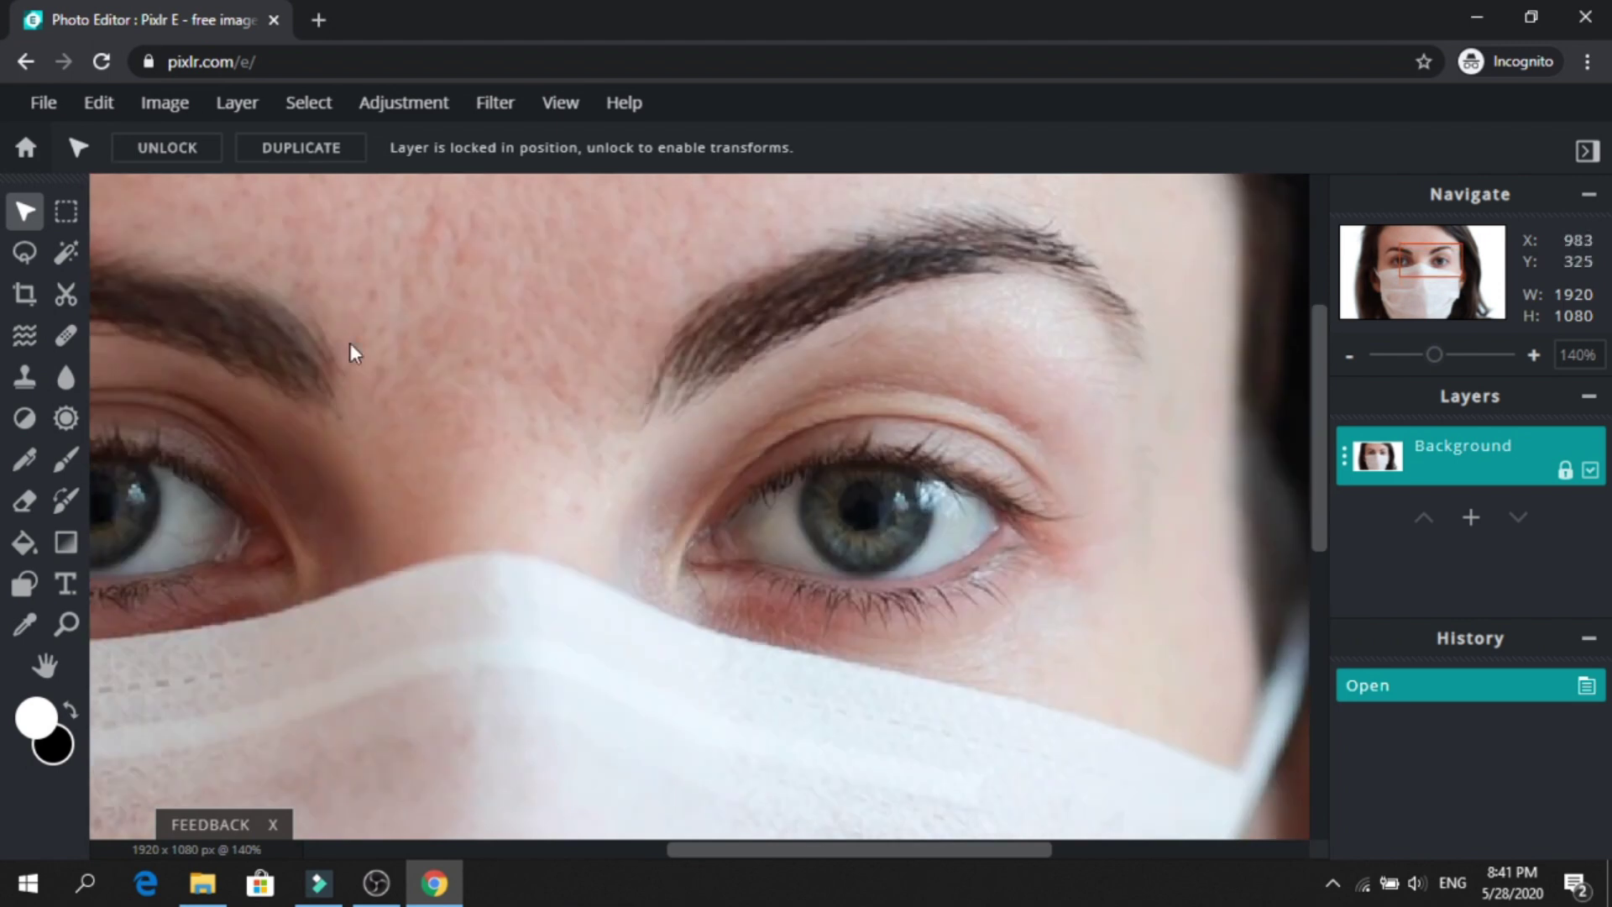
Mask out the right eye's pupil with the Cutout tool's Draw Mask brush at 27% softness
{"action": "left_click", "coordinate": [66, 295]}
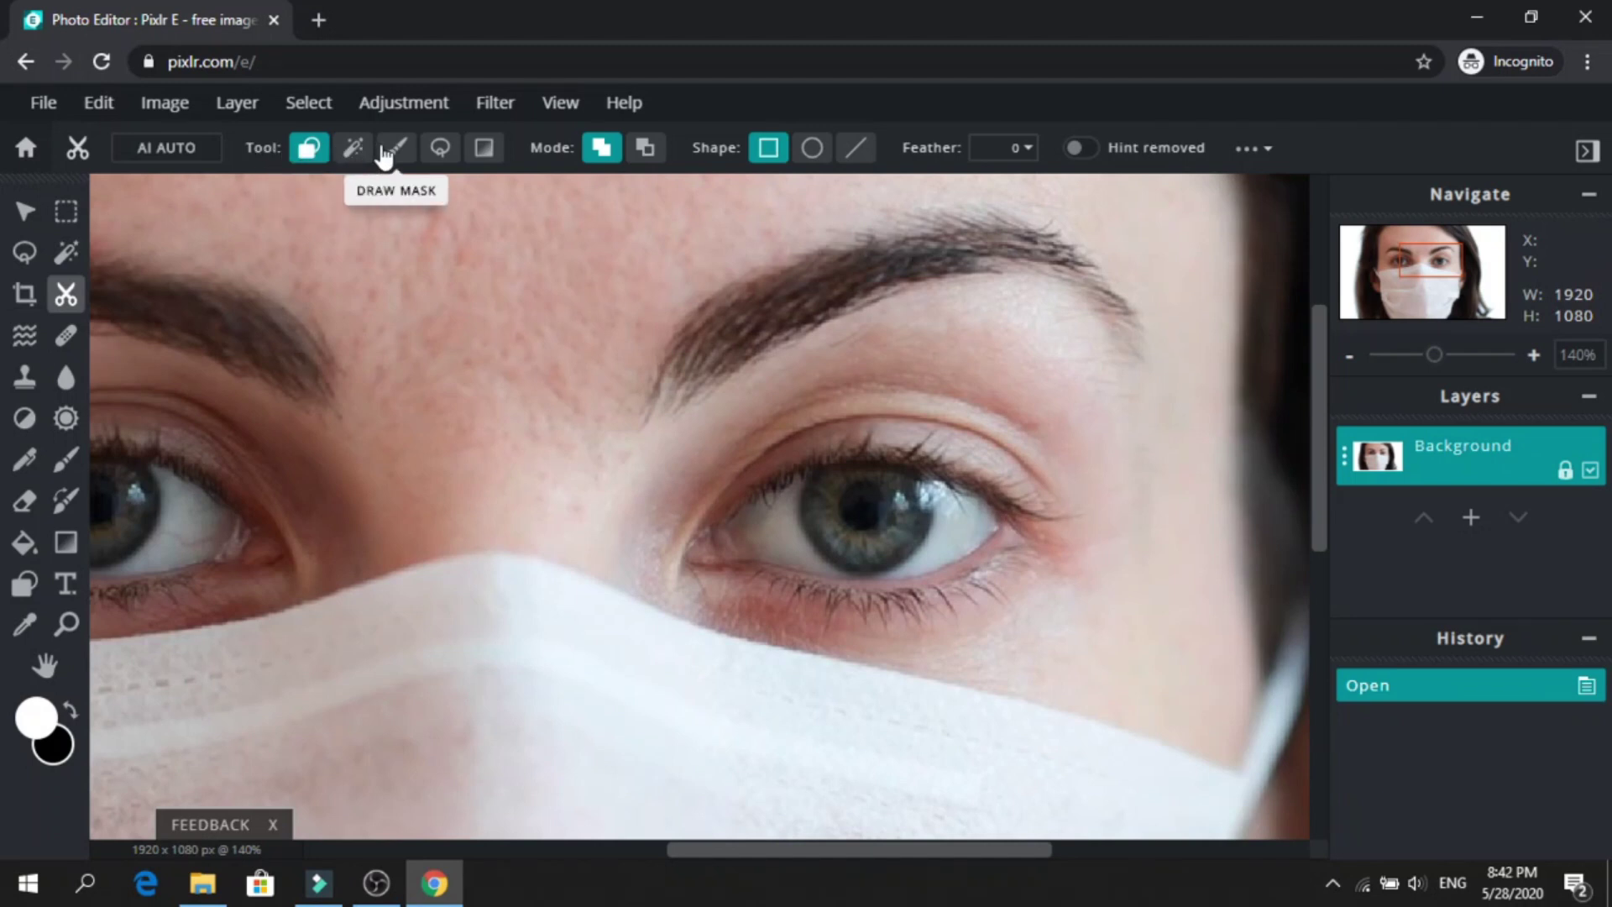
{"action": "left_click", "coordinate": [394, 151]}
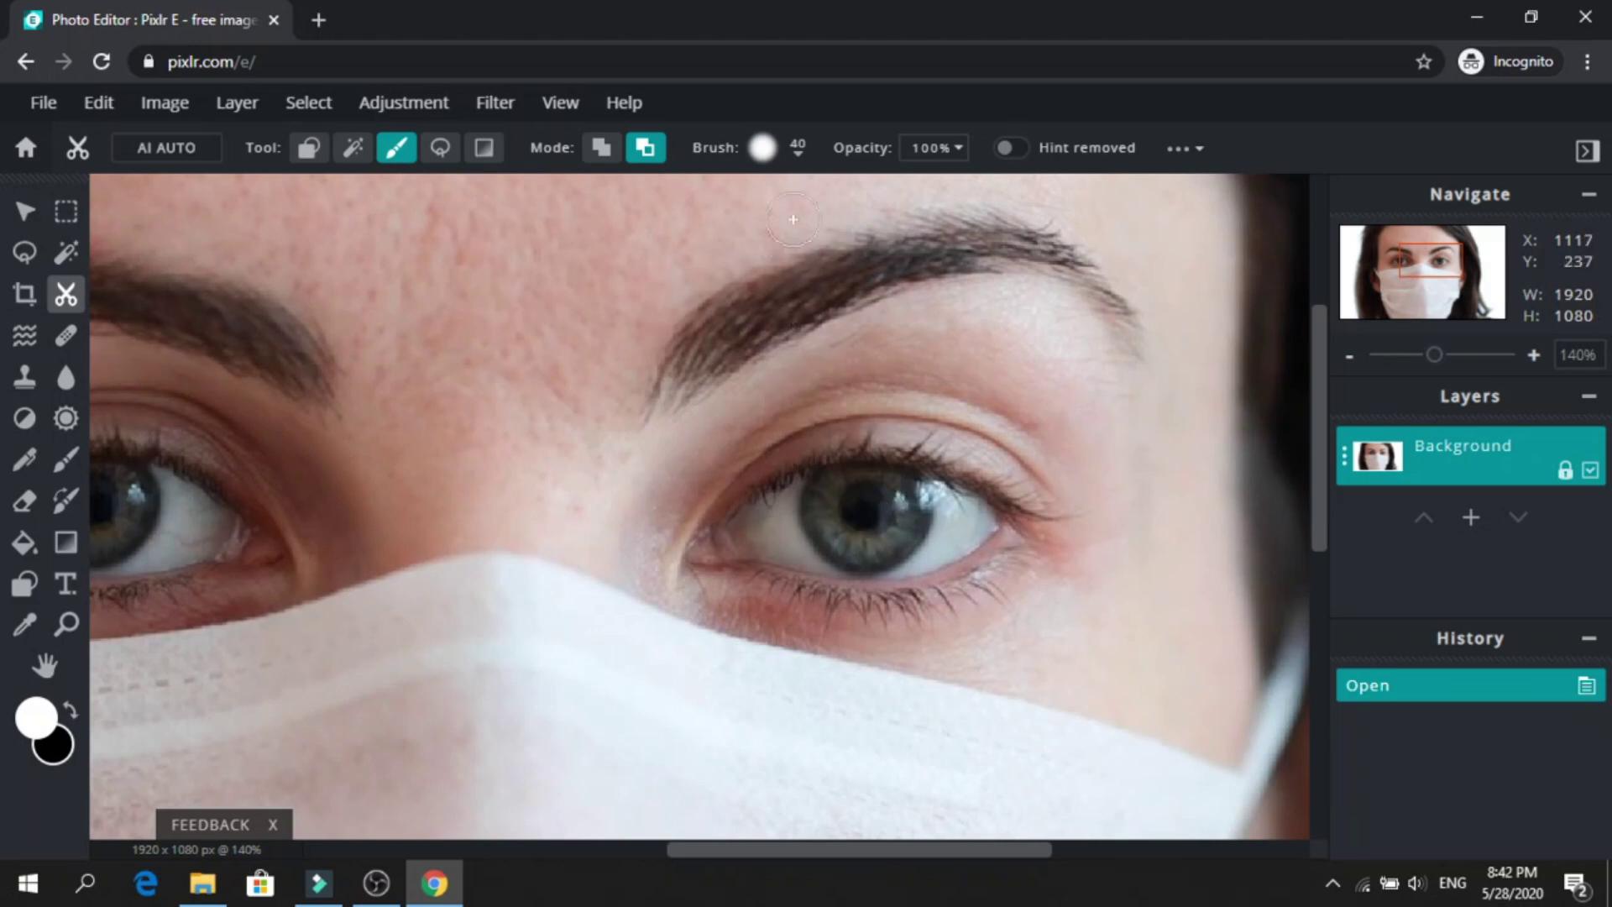
{"action": "left_click", "coordinate": [798, 155]}
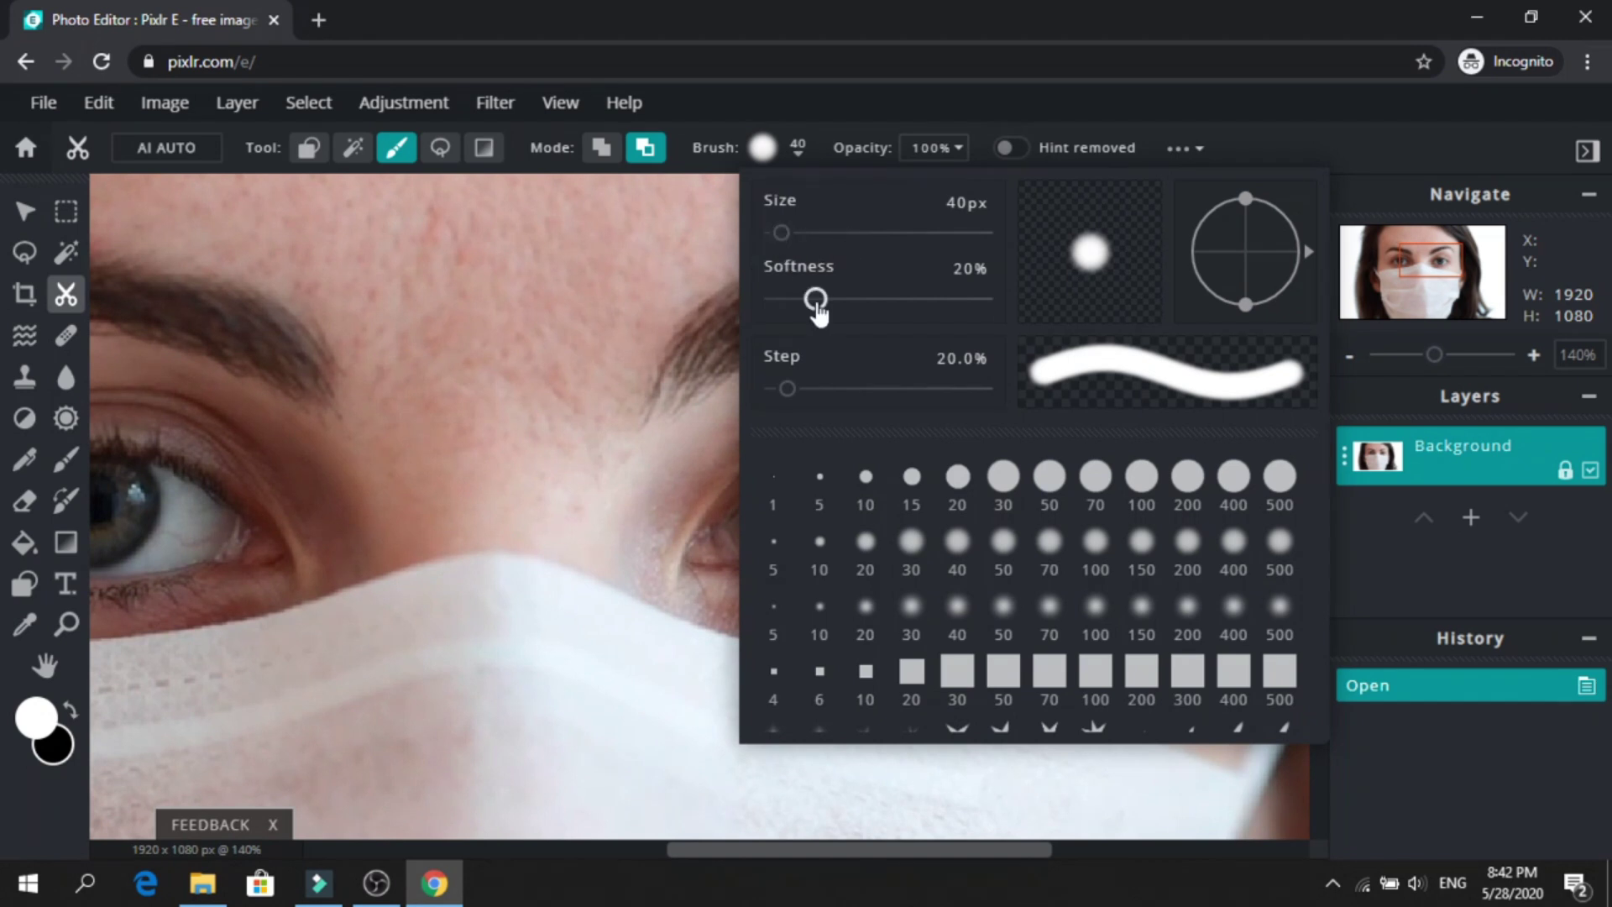
{"action": "left_click_drag", "start_coordinate": [815, 300], "coordinate": [832, 302]}
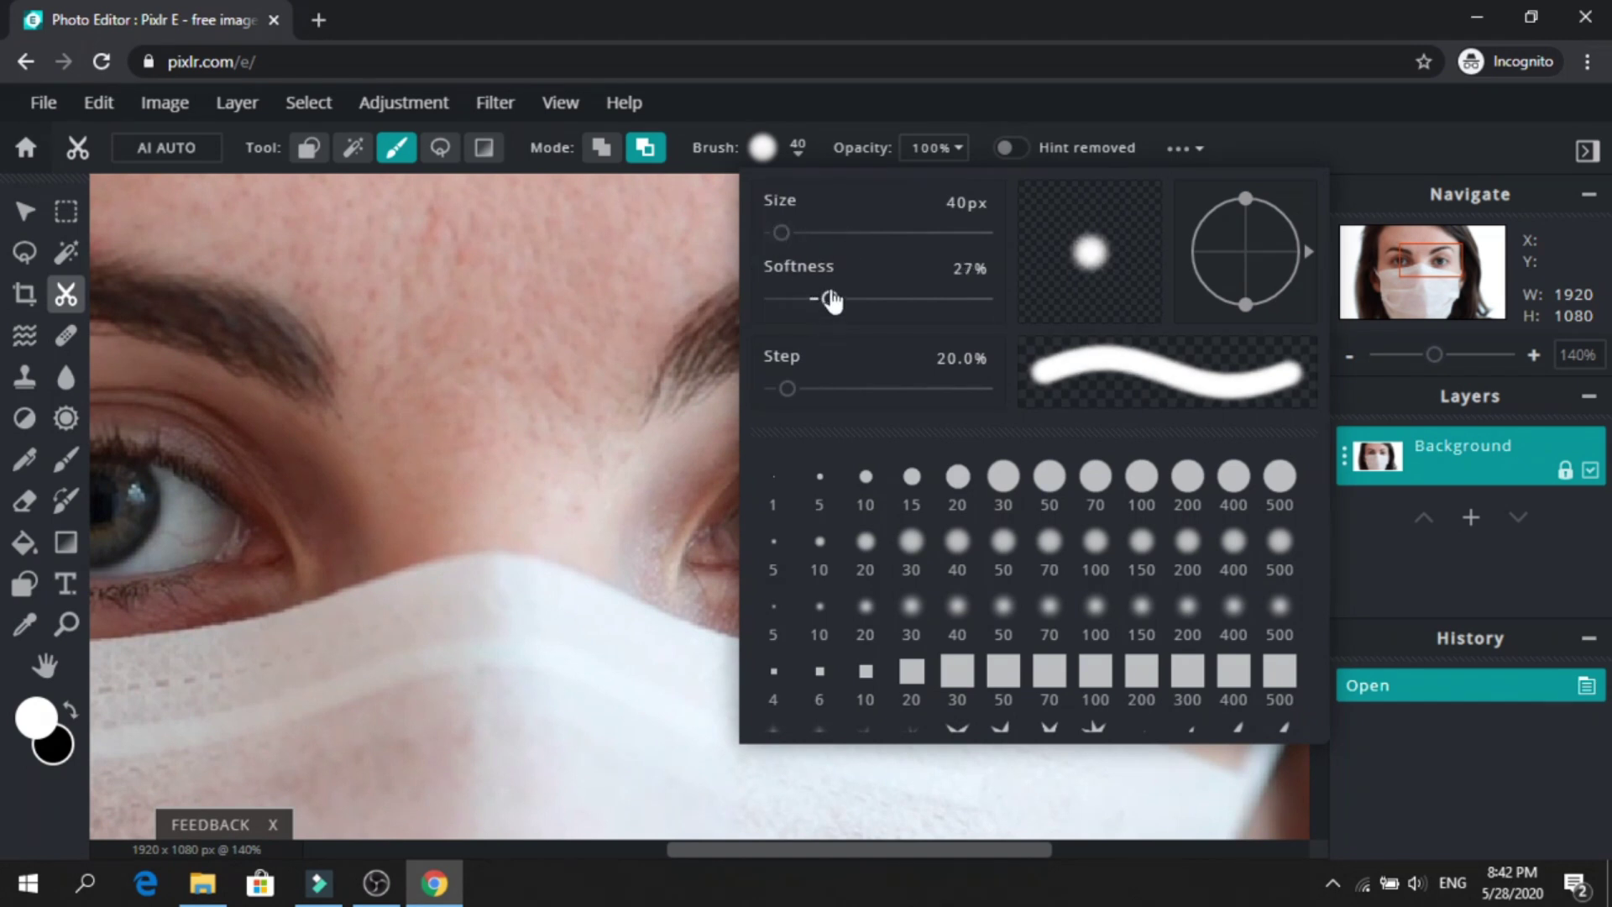
{"action": "left_click", "coordinate": [798, 151]}
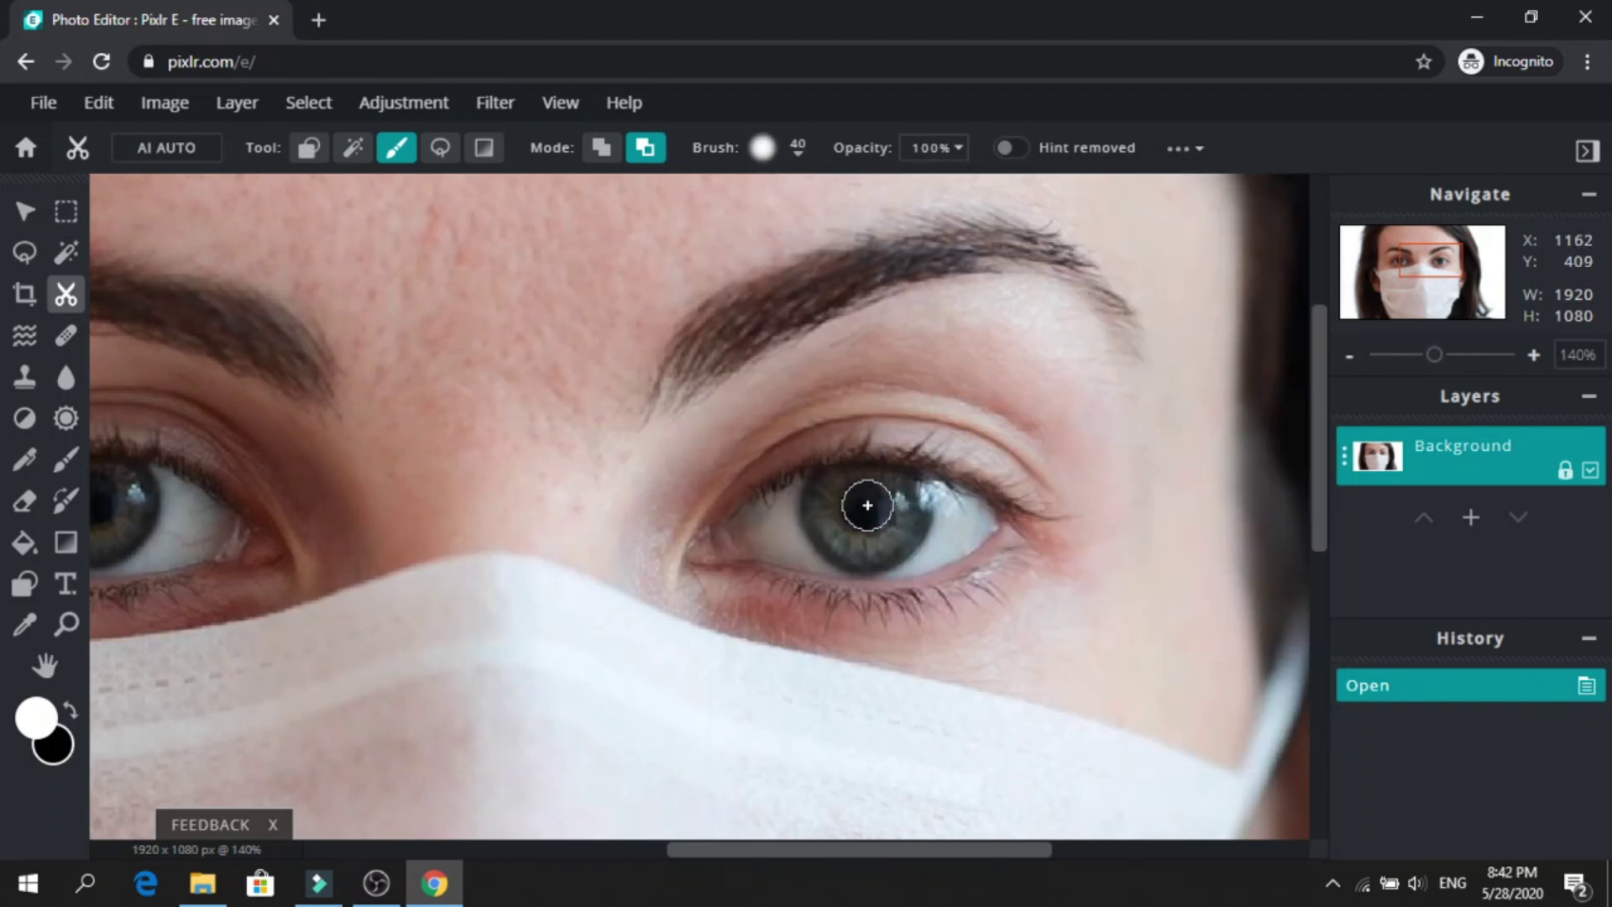
{"action": "left_click", "coordinate": [866, 509]}
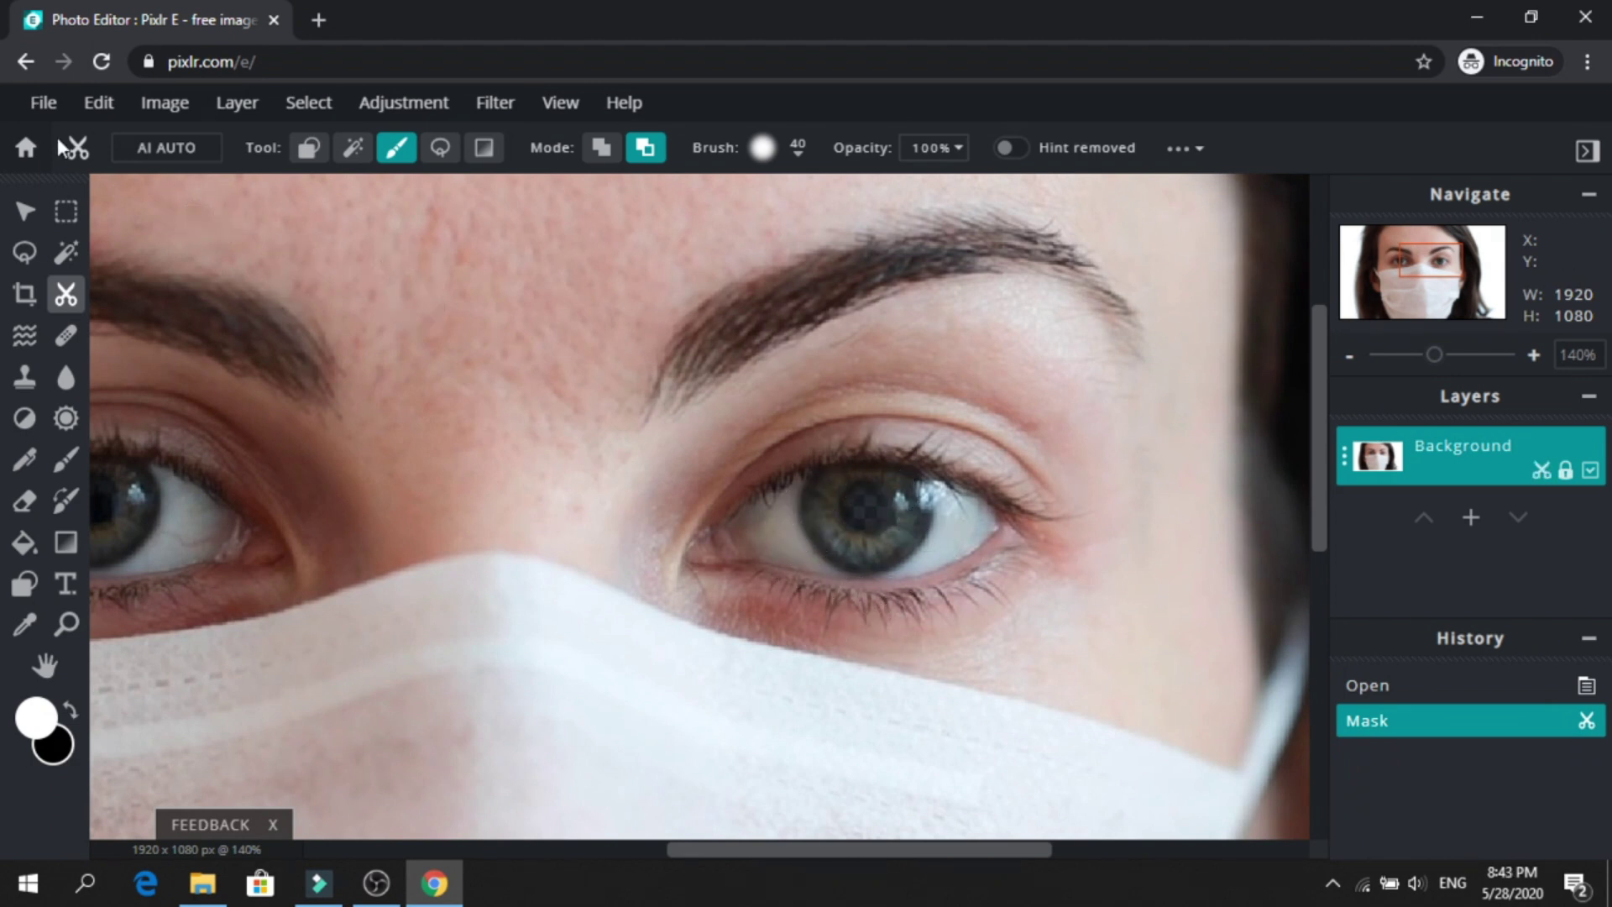
Download the masked image as Snapshot2.png and drag it into the Snapshot folder
{"action": "left_click", "coordinate": [42, 103]}
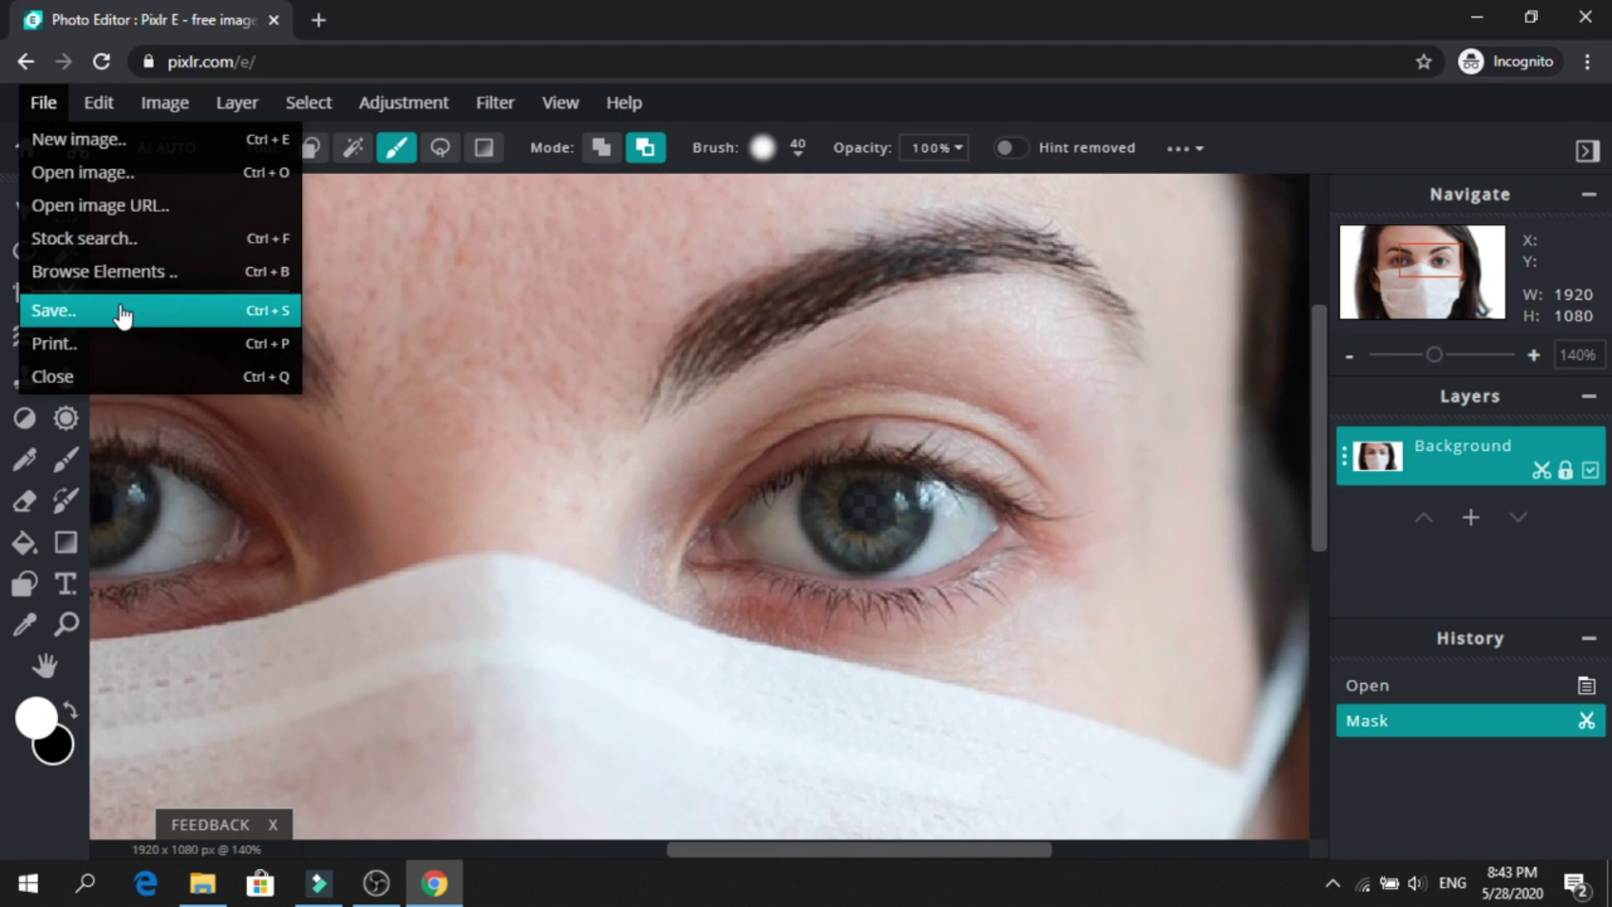
{"action": "left_click", "coordinate": [122, 312]}
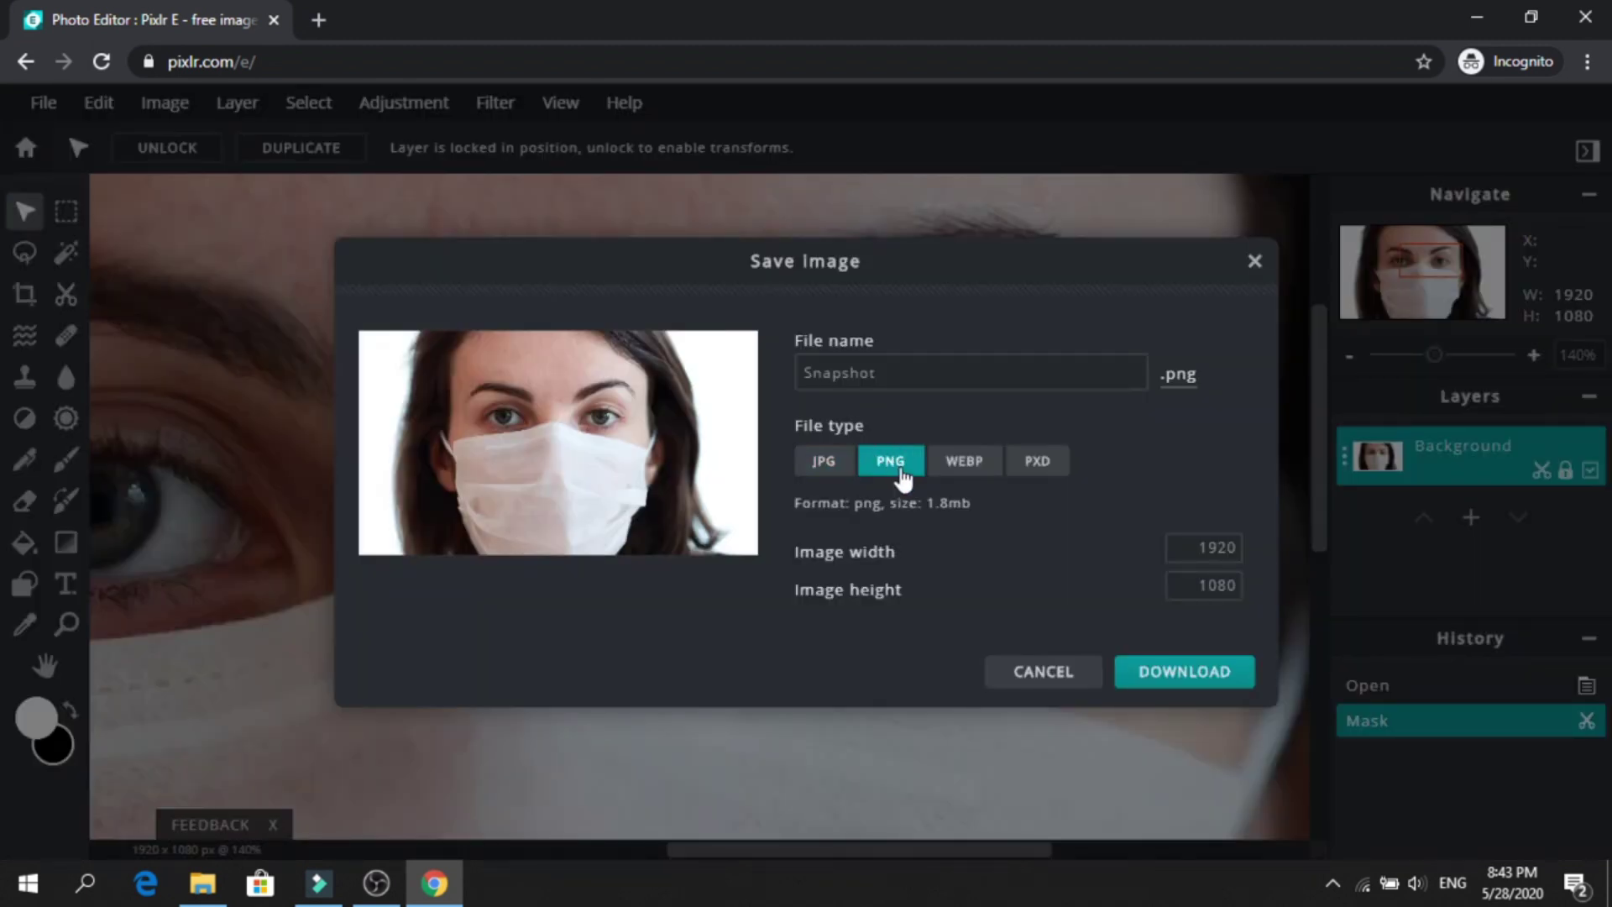
{"action": "left_click", "coordinate": [943, 376]}
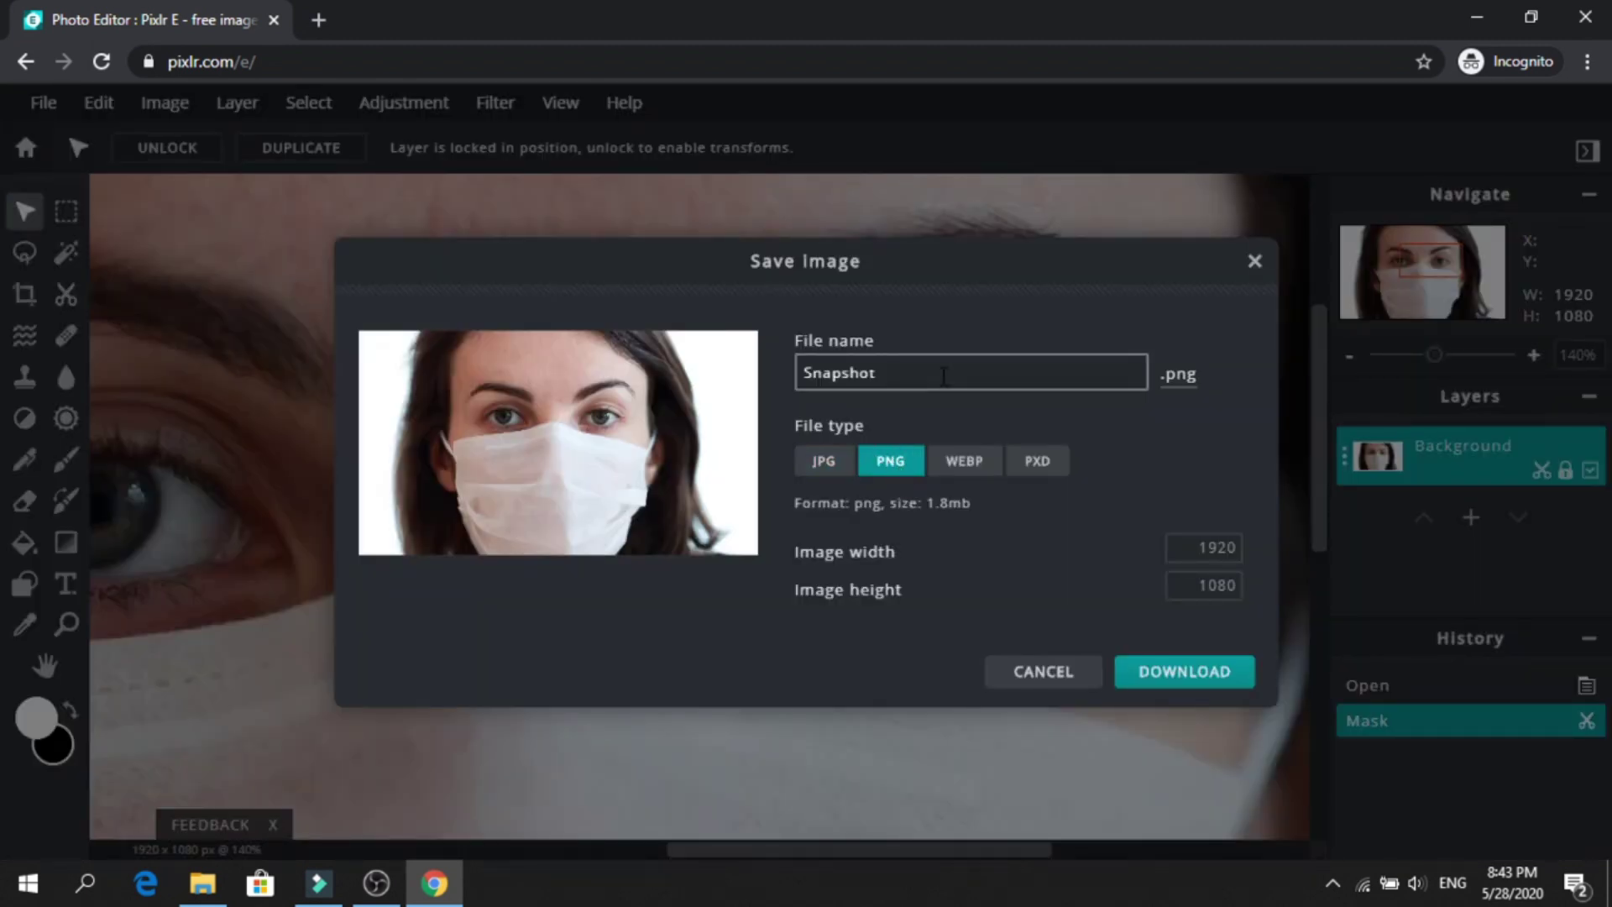
{"action": "left_click", "coordinate": [943, 376]}
{"action": "key", "text": "Return"}
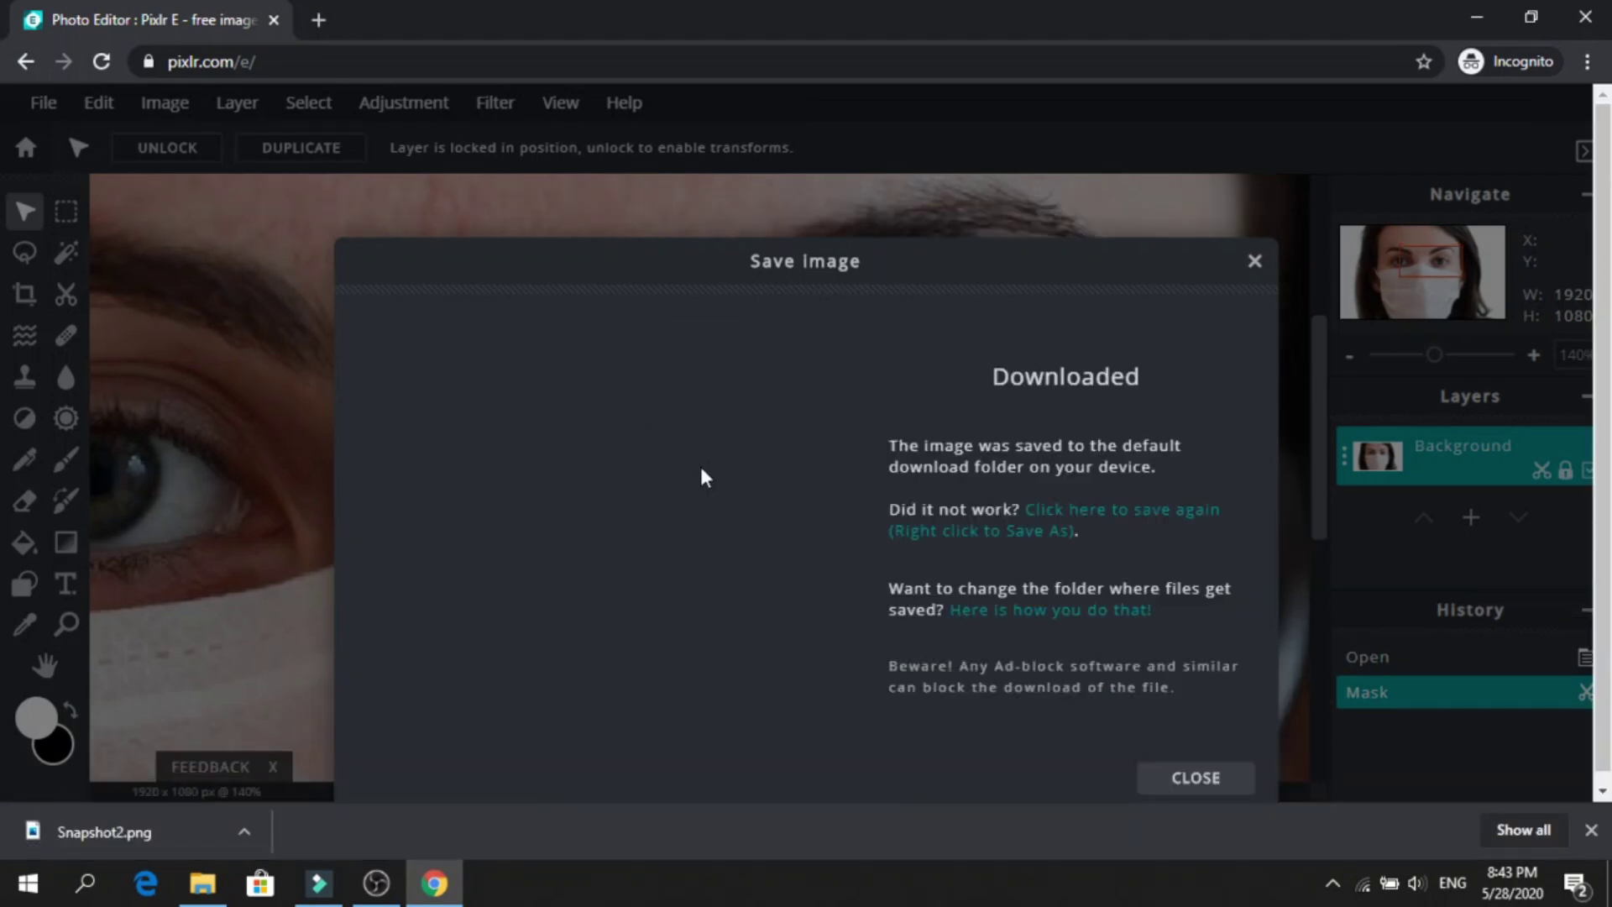
{"action": "left_click_drag", "start_coordinate": [148, 831], "coordinate": [507, 386]}
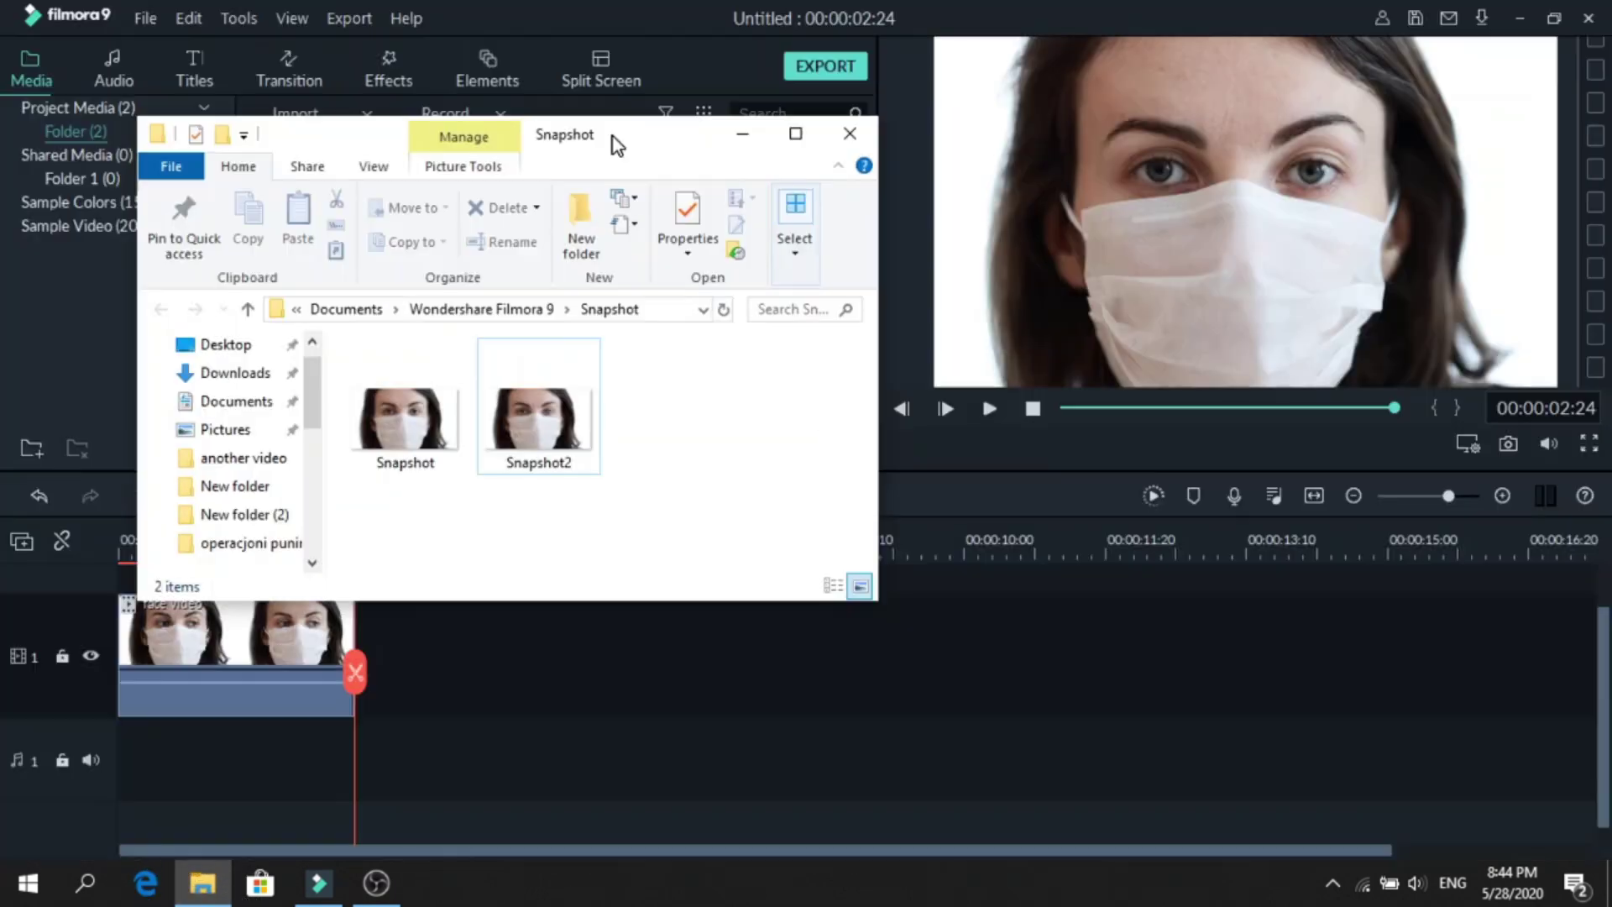
Import Snapshot2 into the media library, place it on track 2 after the face video, and cue playhead near 03:05
{"action": "left_click_drag", "start_coordinate": [612, 137], "coordinate": [1152, 319]}
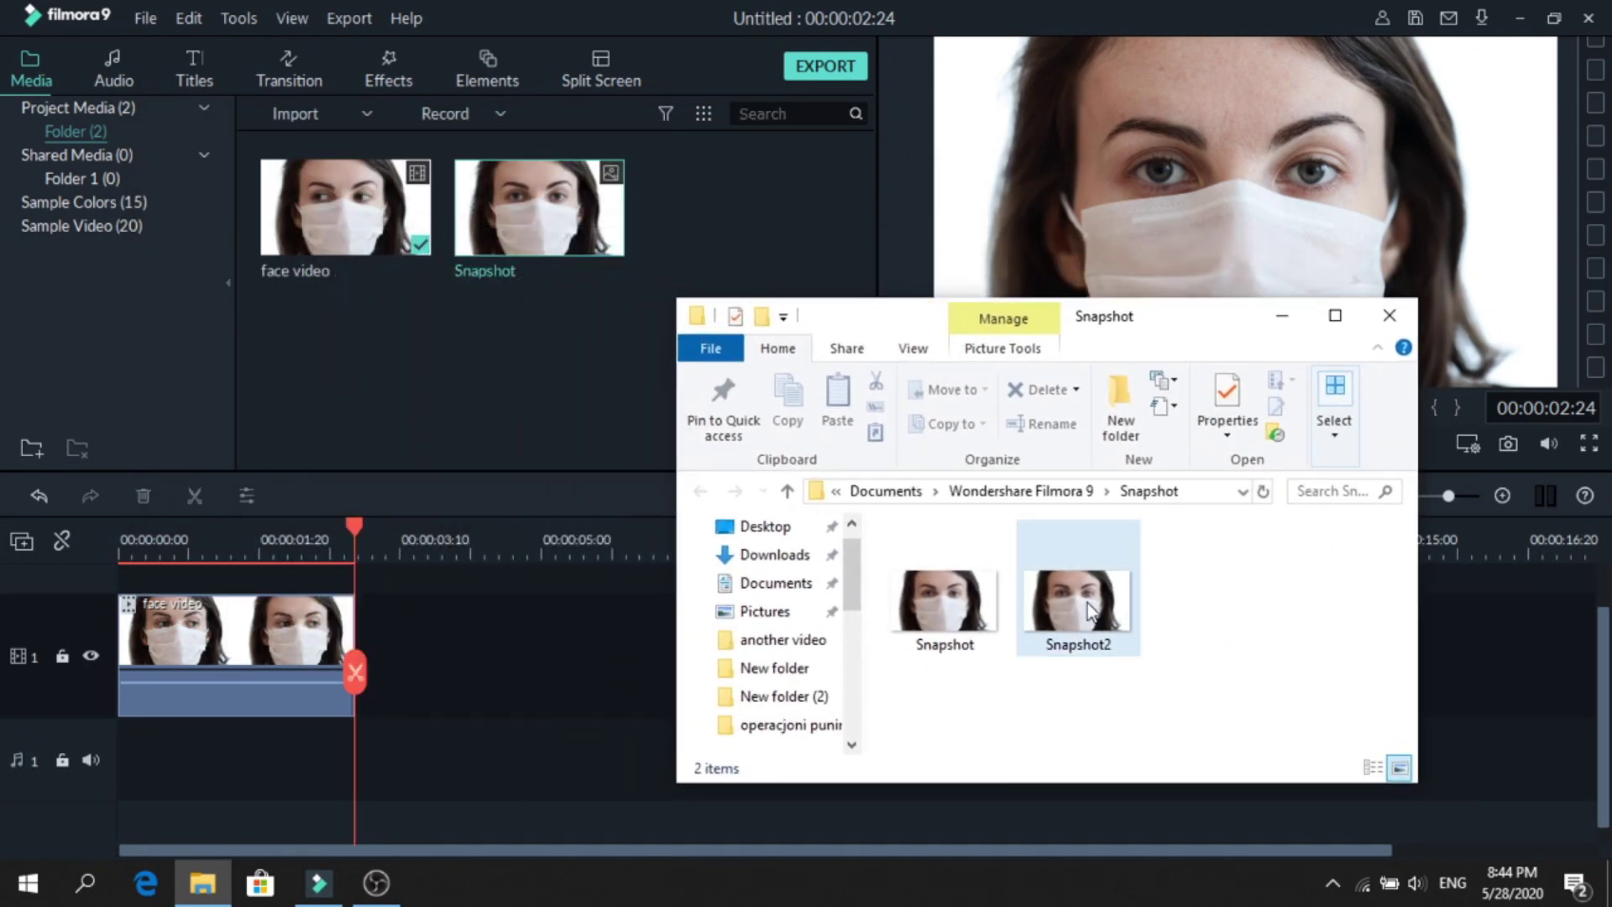
{"action": "left_click_drag", "start_coordinate": [1078, 600], "coordinate": [714, 255]}
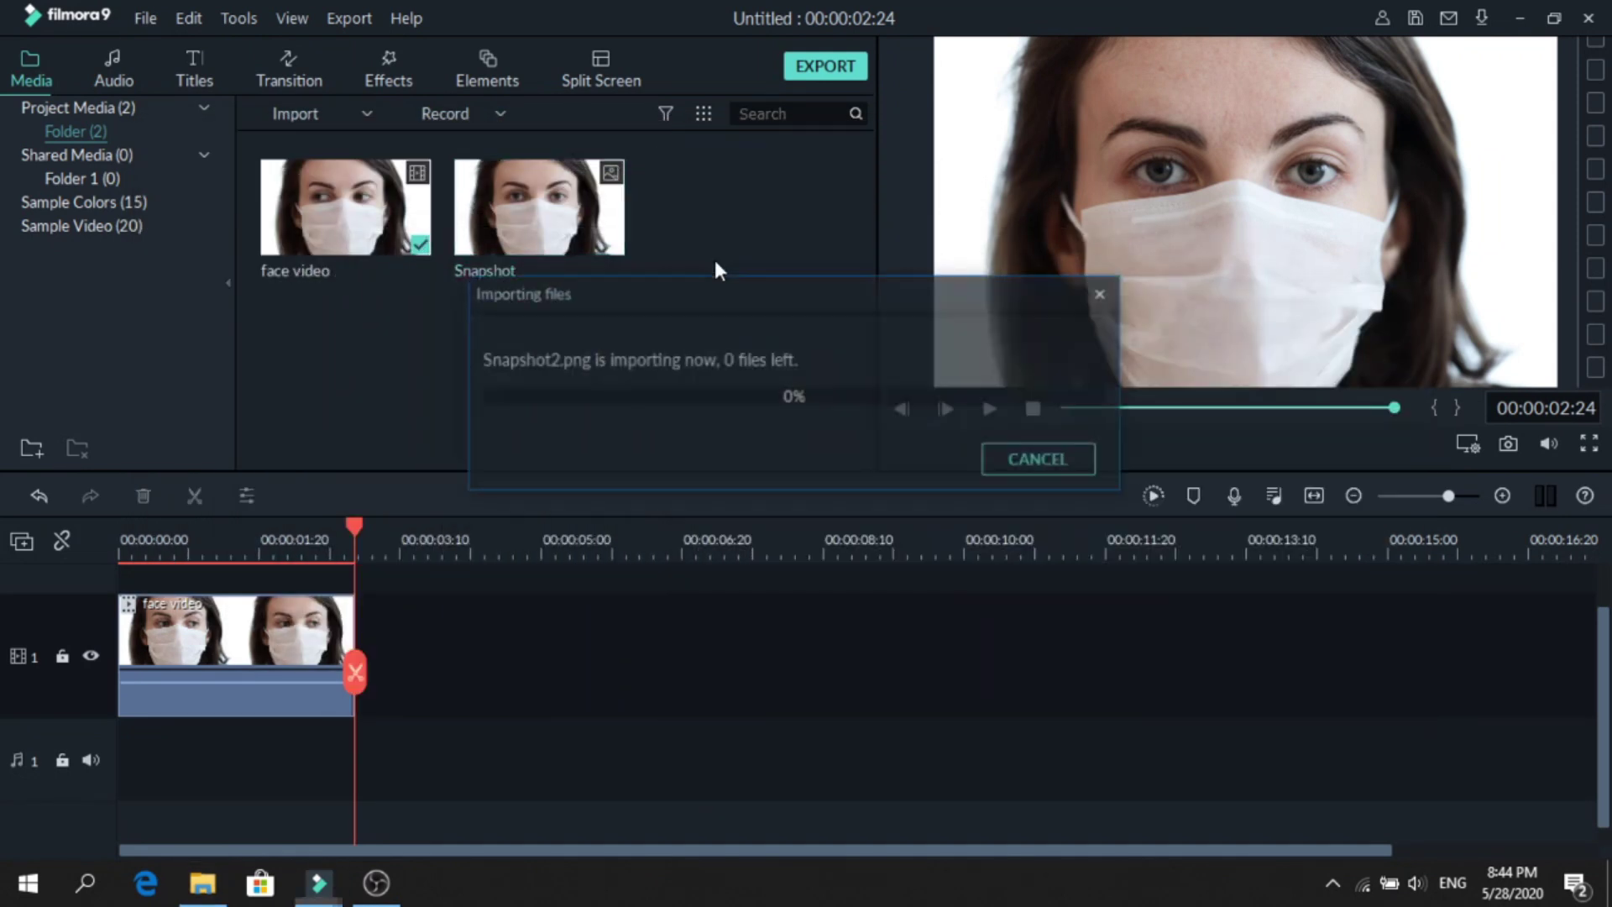
{"action": "left_click_drag", "start_coordinate": [502, 590], "coordinate": [359, 628]}
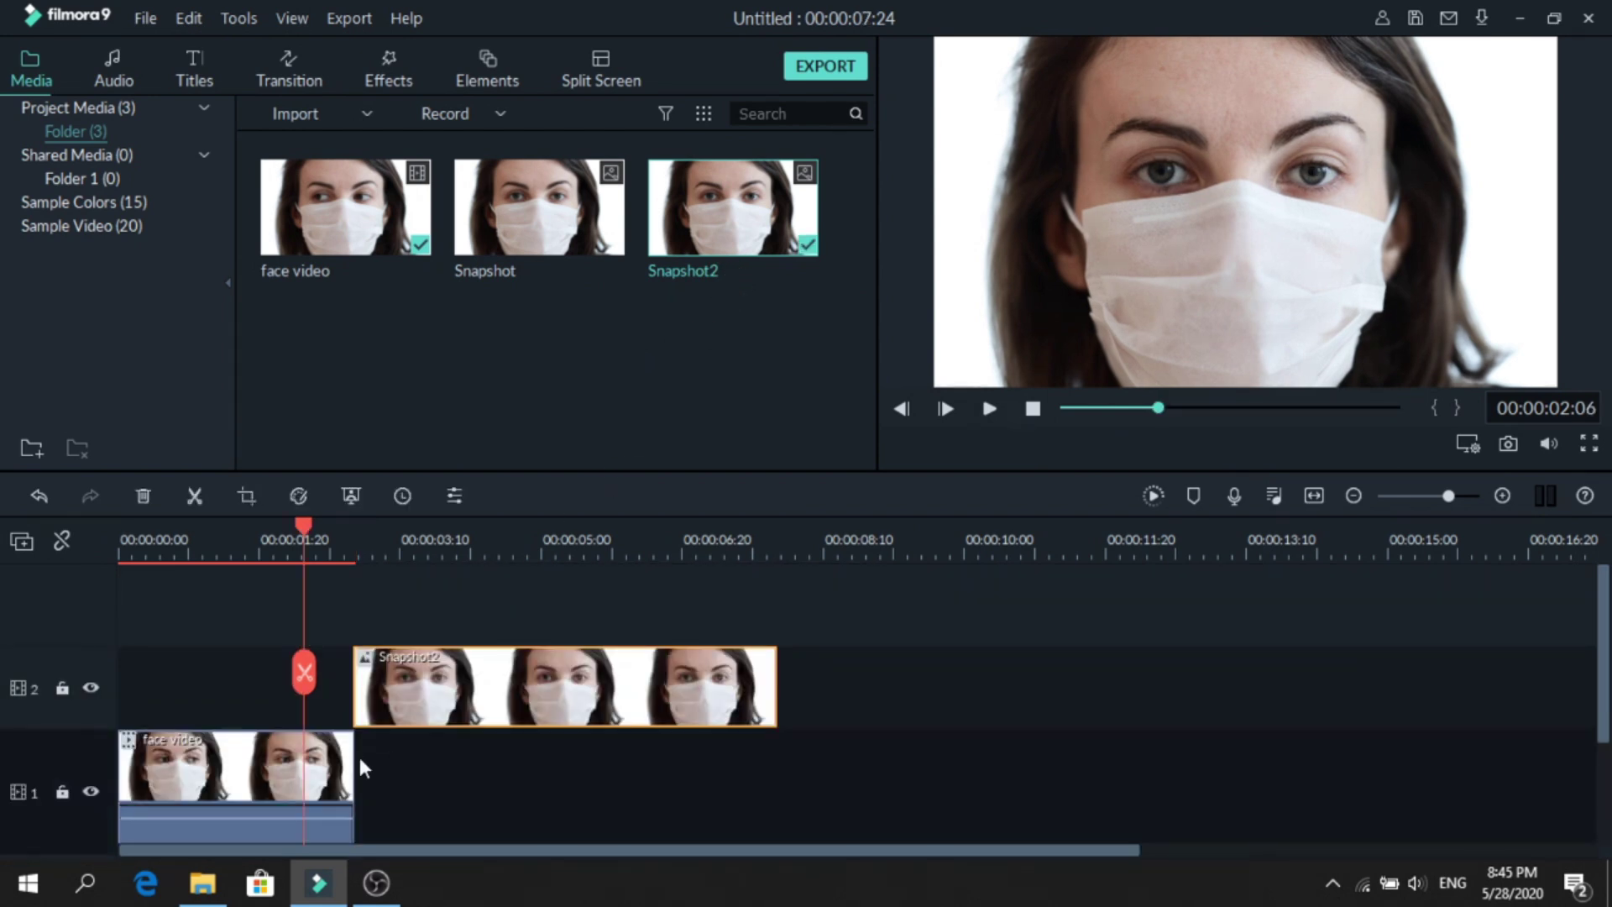
{"action": "scroll", "coordinate": [332, 774], "scroll_direction": "down", "scroll_amount": 1}
{"action": "left_click", "coordinate": [413, 738]}
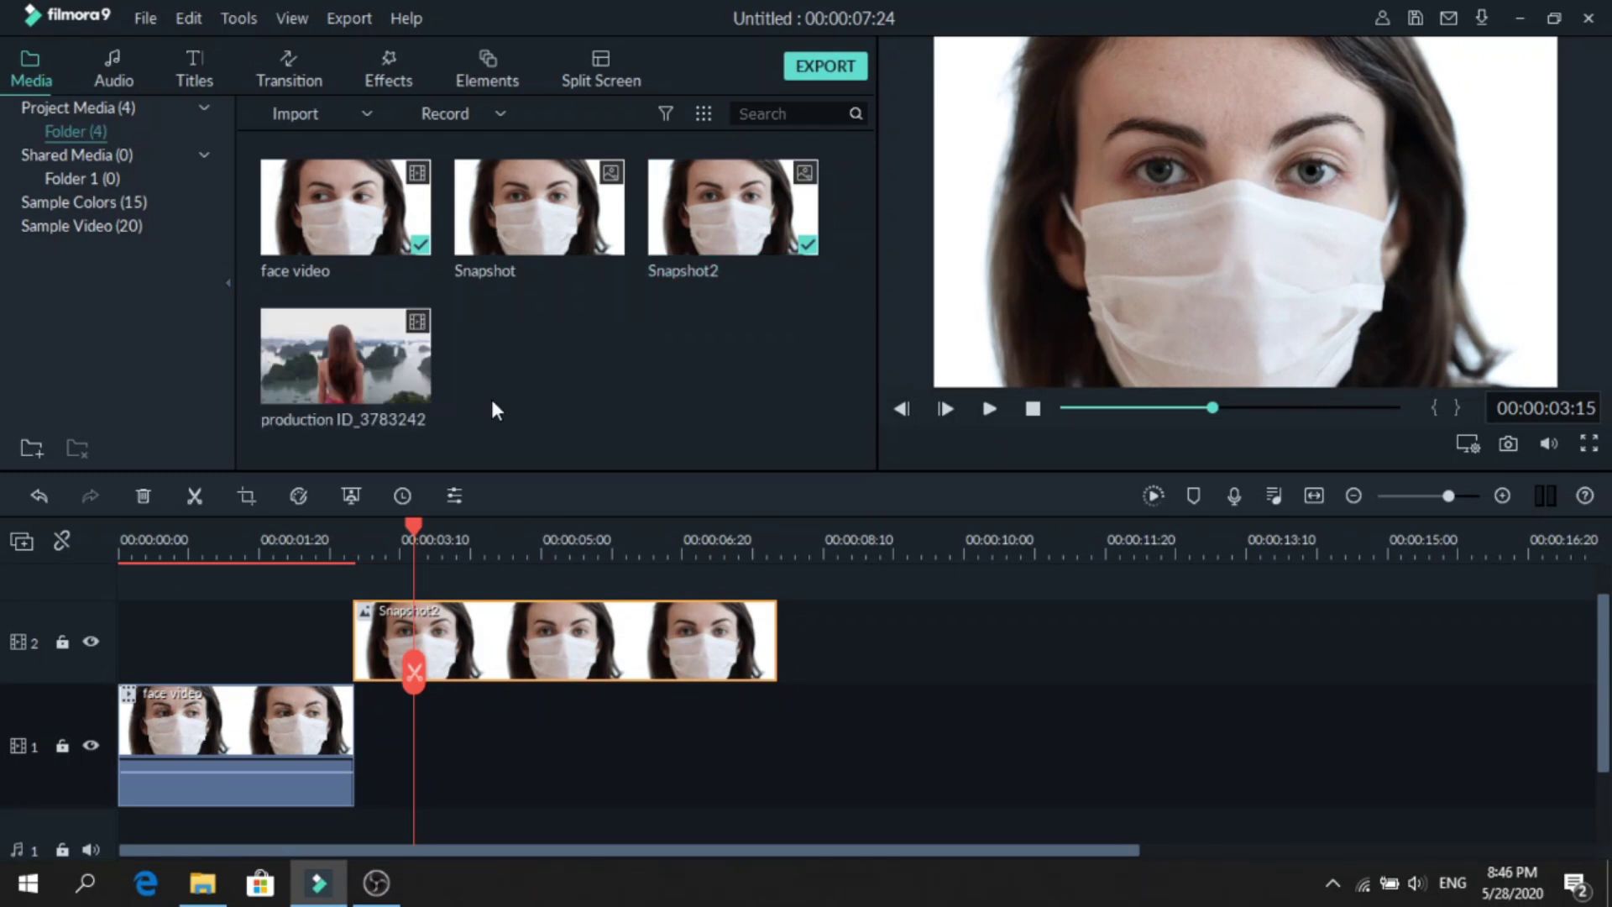
Place the production ID_3783242 clip on track 1 after the face video
{"action": "left_click", "coordinate": [390, 375]}
{"action": "left_click_drag", "start_coordinate": [395, 373], "coordinate": [374, 728]}
{"action": "left_click", "coordinate": [470, 604]}
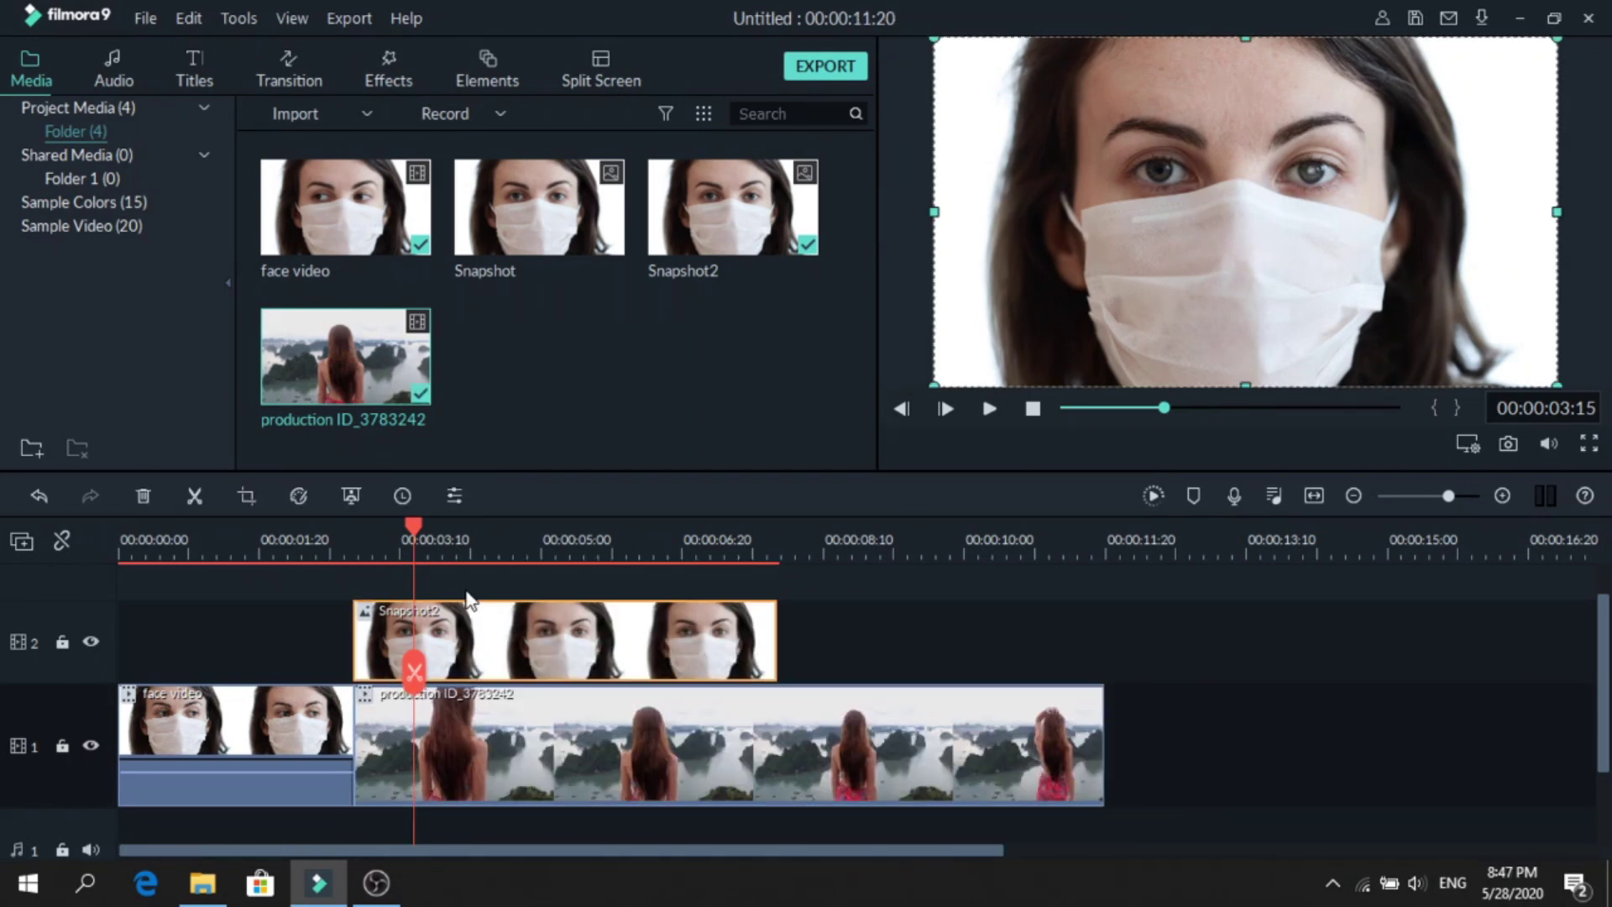
Set Snapshot2's duration to 00:00:00:20
{"action": "right_click", "coordinate": [475, 640]}
{"action": "left_click", "coordinate": [656, 399]}
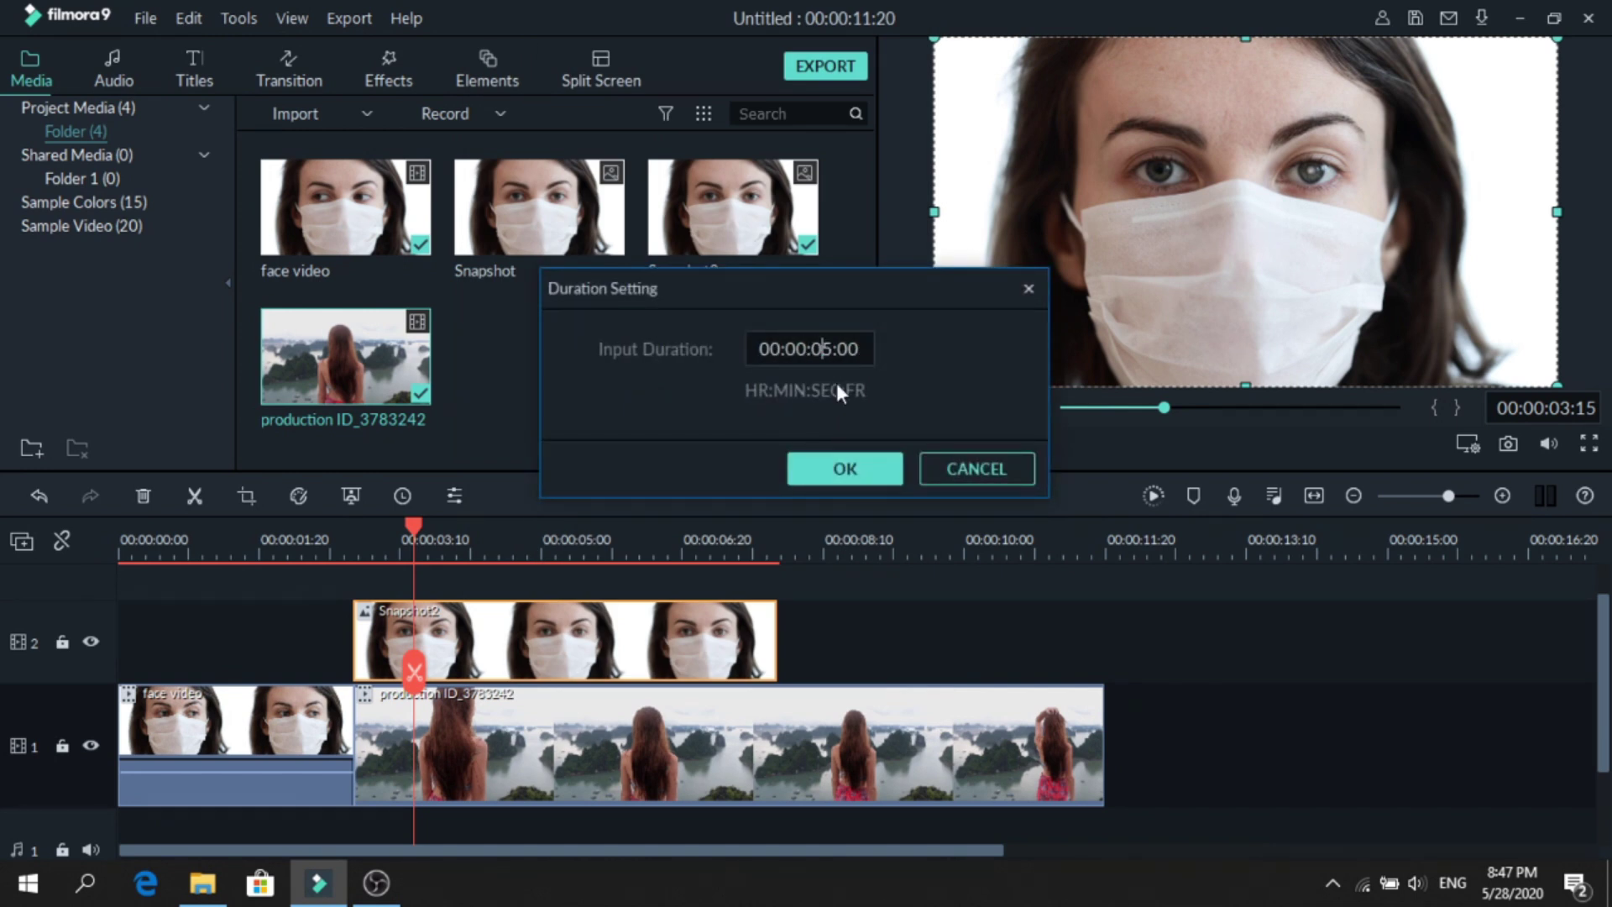
{"action": "type", "text": "0"}
{"action": "left_click", "coordinate": [849, 477]}
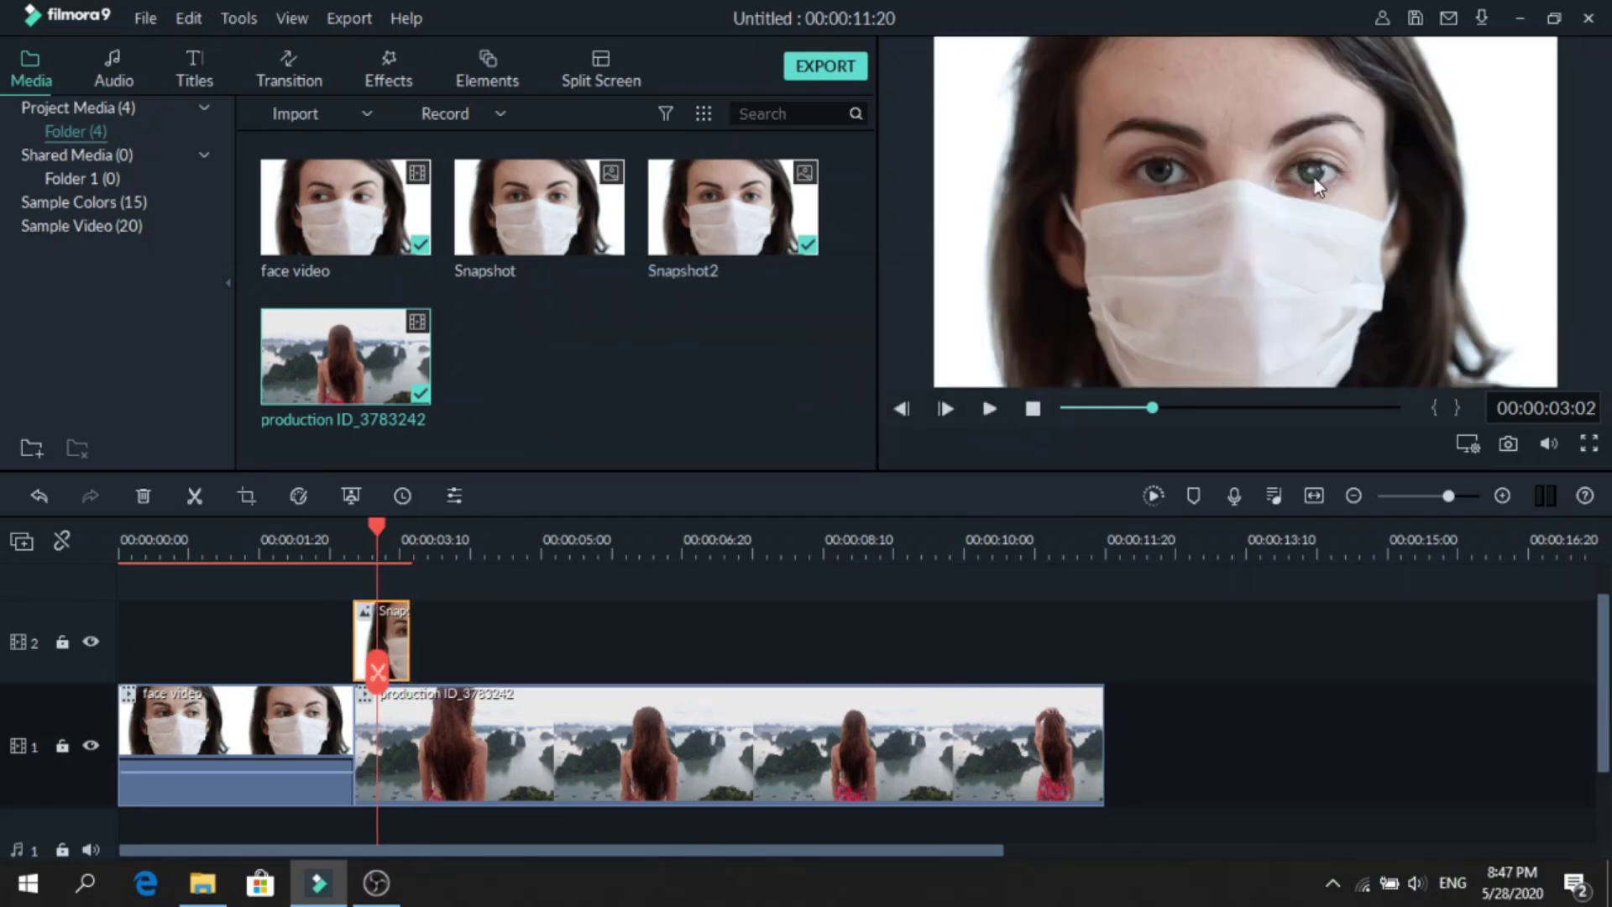
Give Snapshot2 a Pan & Zoom whose end frame is shrunk over the right eye
{"action": "right_click", "coordinate": [391, 616]}
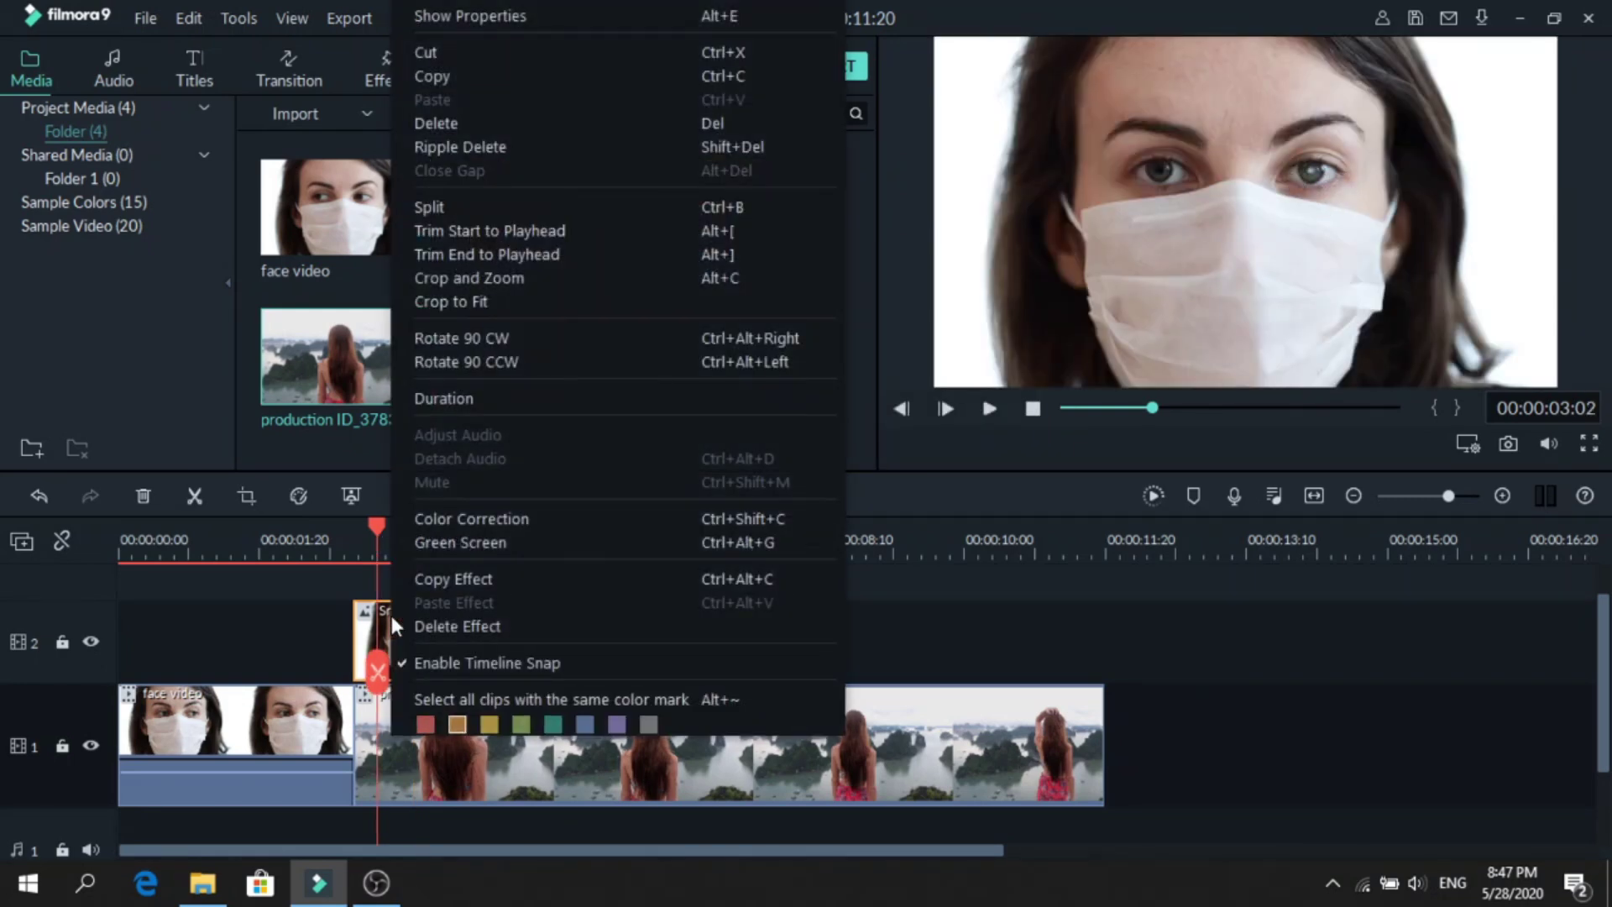
{"action": "left_click", "coordinate": [507, 278]}
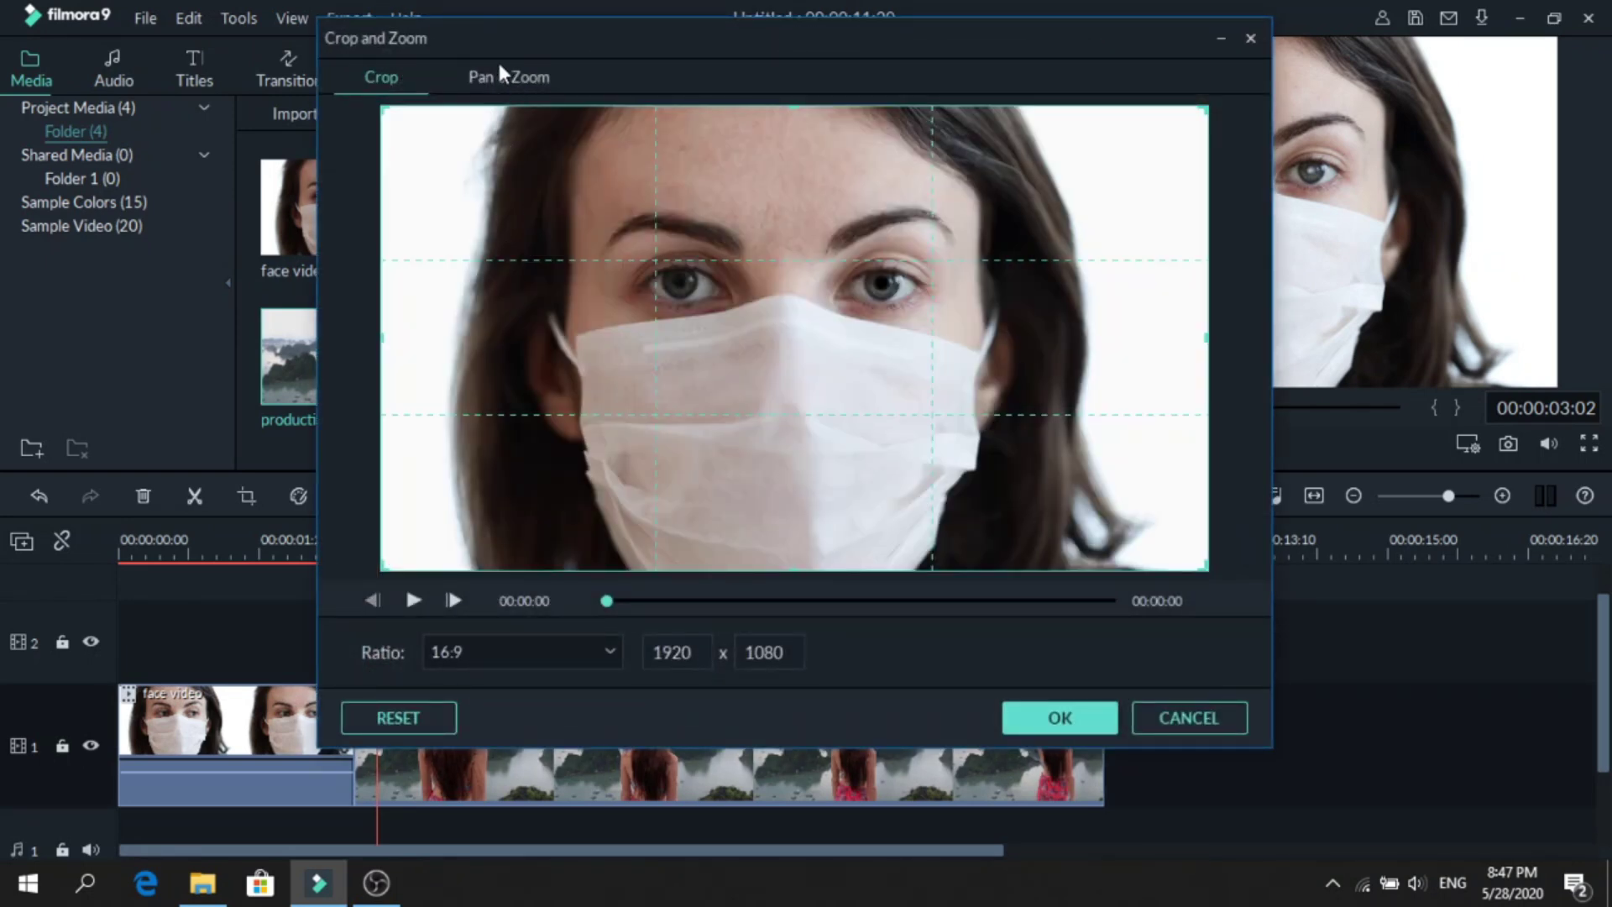
{"action": "left_click", "coordinate": [503, 76]}
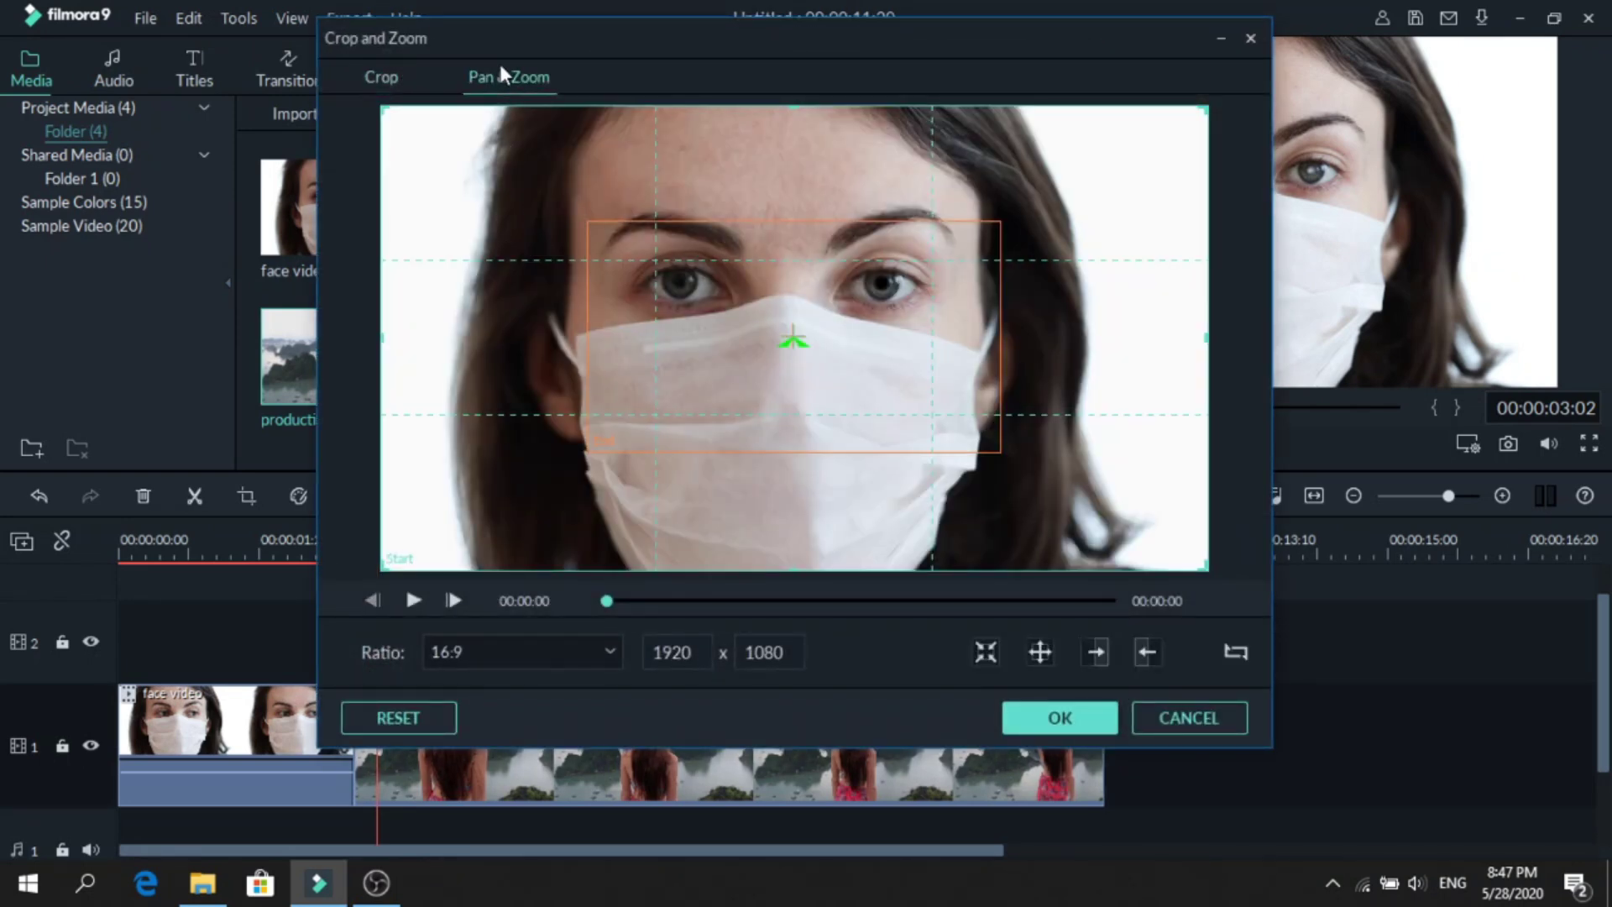
{"action": "left_click", "coordinate": [669, 355]}
{"action": "left_click_drag", "start_coordinate": [586, 453], "coordinate": [884, 284]}
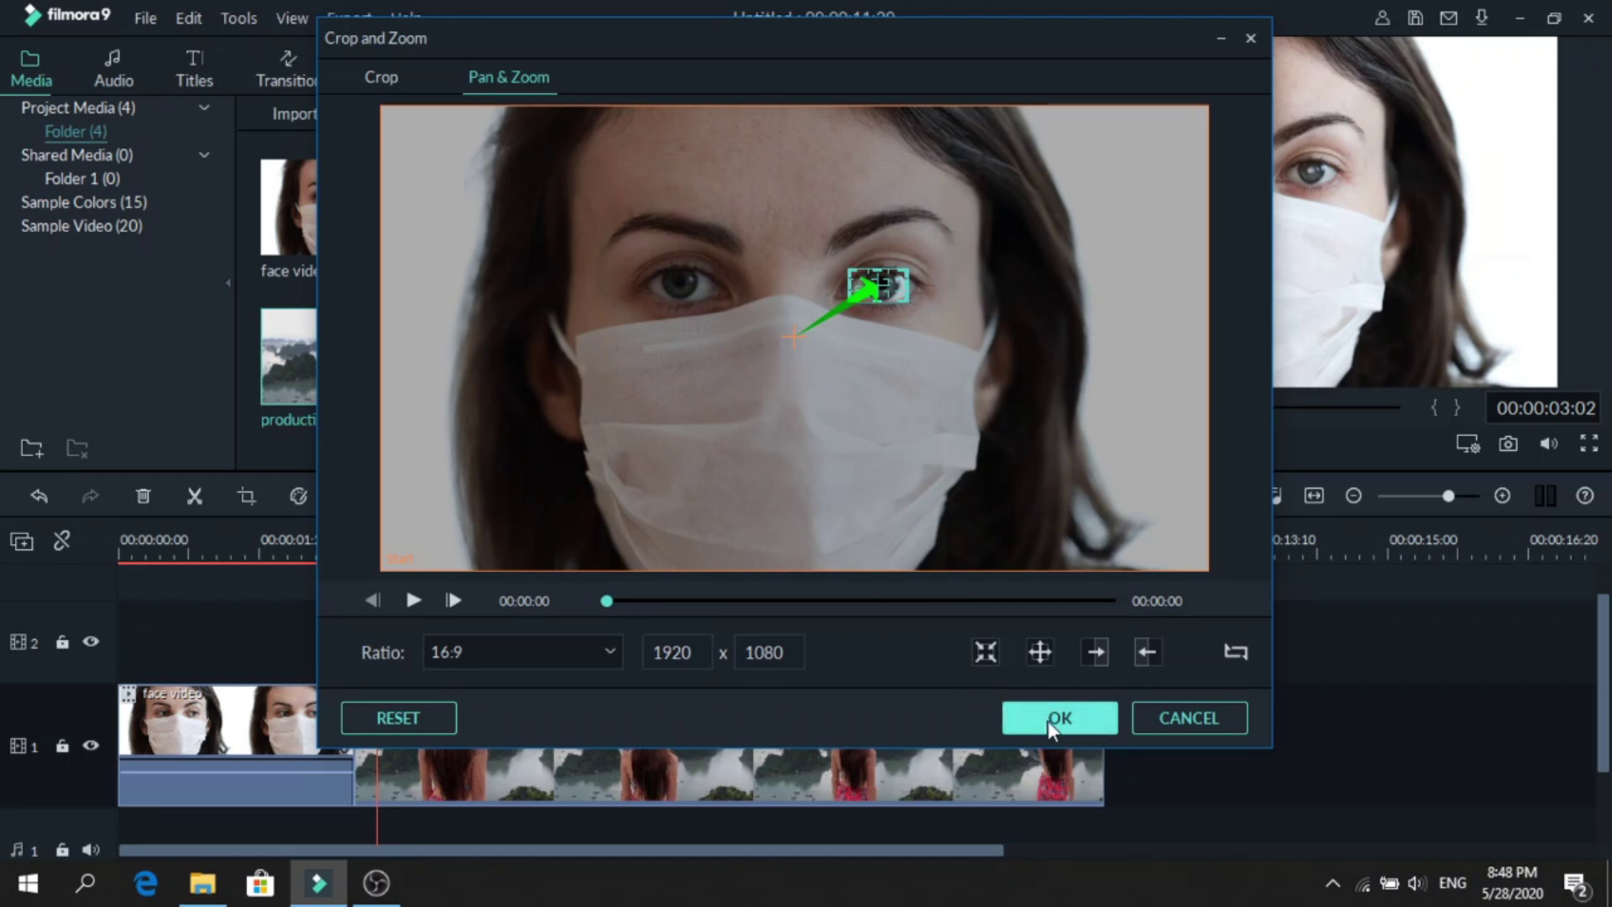
{"action": "left_click", "coordinate": [1050, 720]}
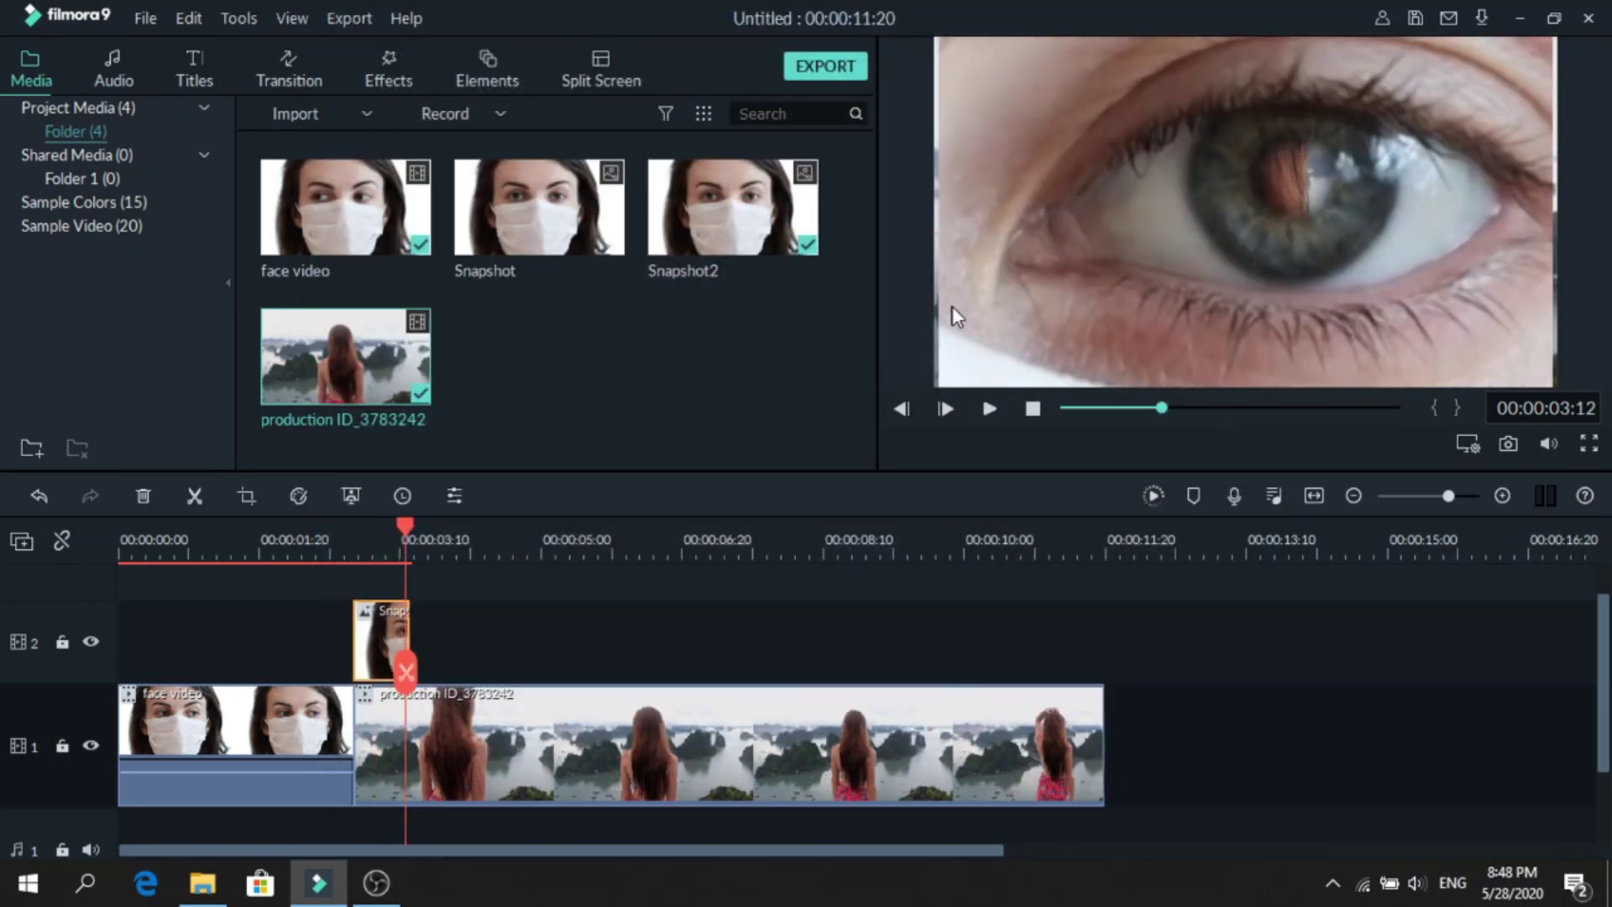
Enlarge the Snapshot in the preview, then split the landscape clip at about 00:00:03:14
{"action": "double_click", "coordinate": [395, 622]}
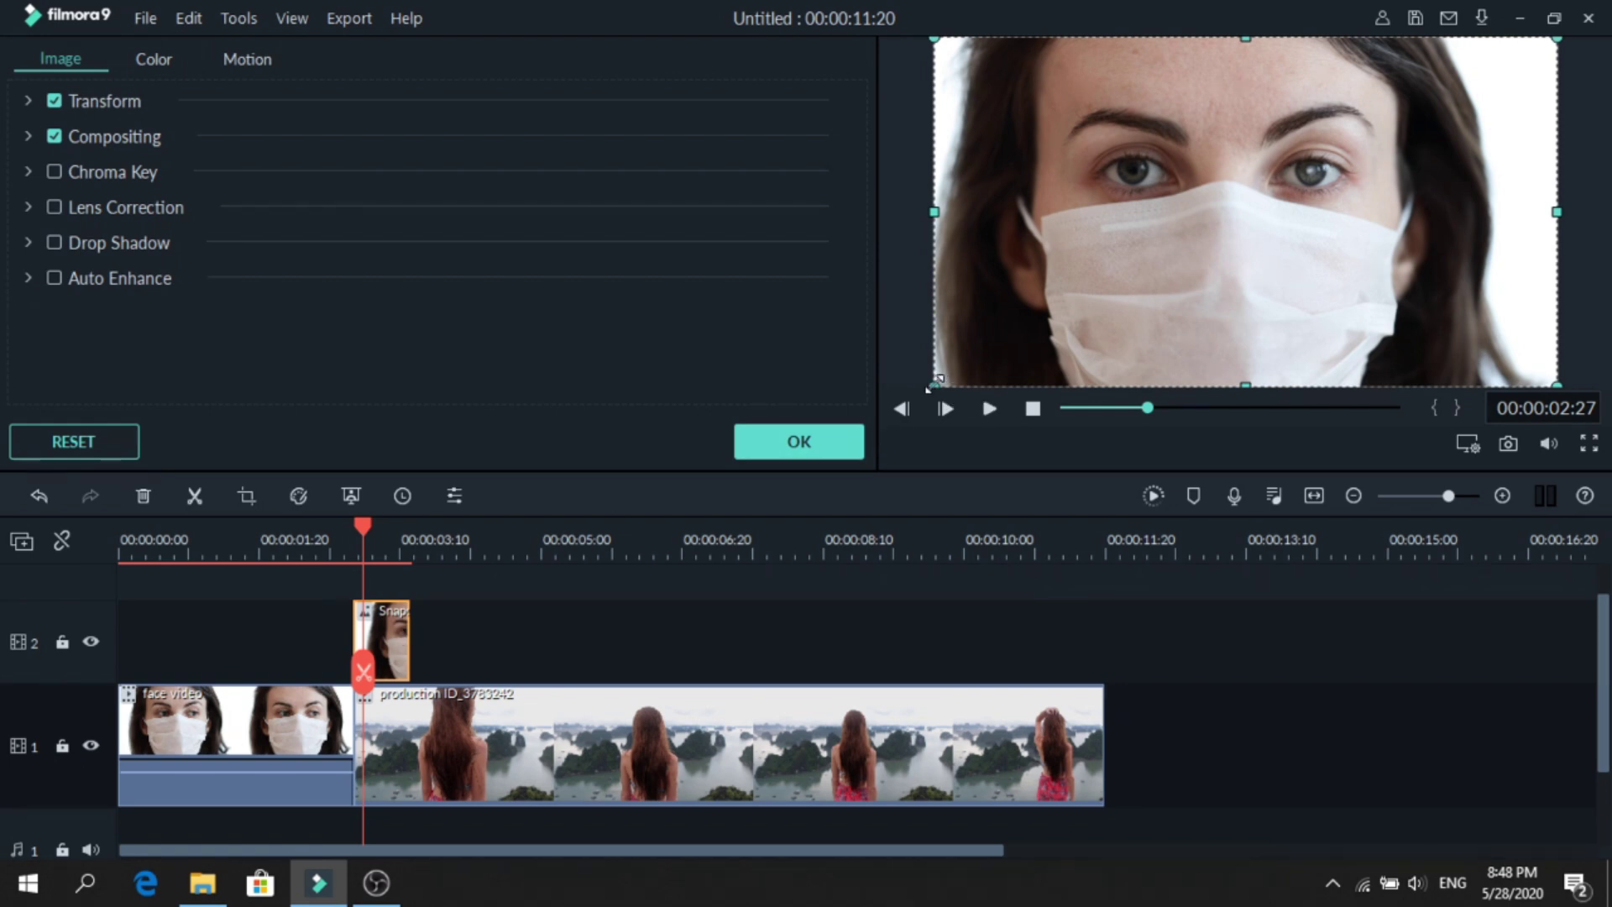
{"action": "left_click_drag", "start_coordinate": [927, 386], "coordinate": [914, 396]}
{"action": "left_click", "coordinate": [1087, 283]}
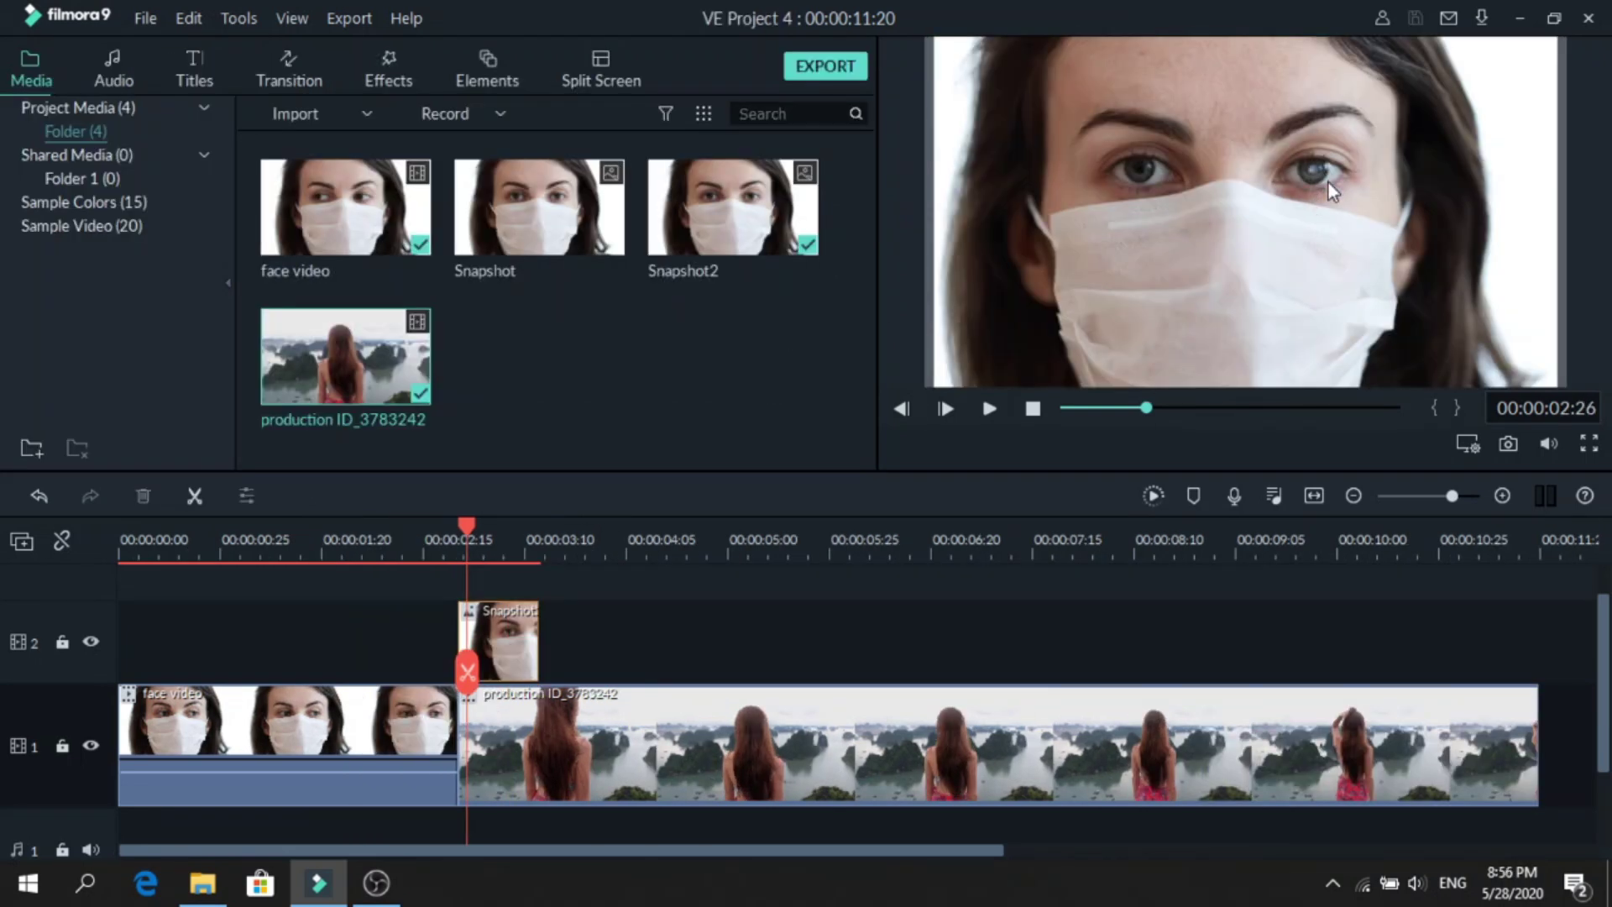
{"action": "left_click", "coordinate": [537, 555]}
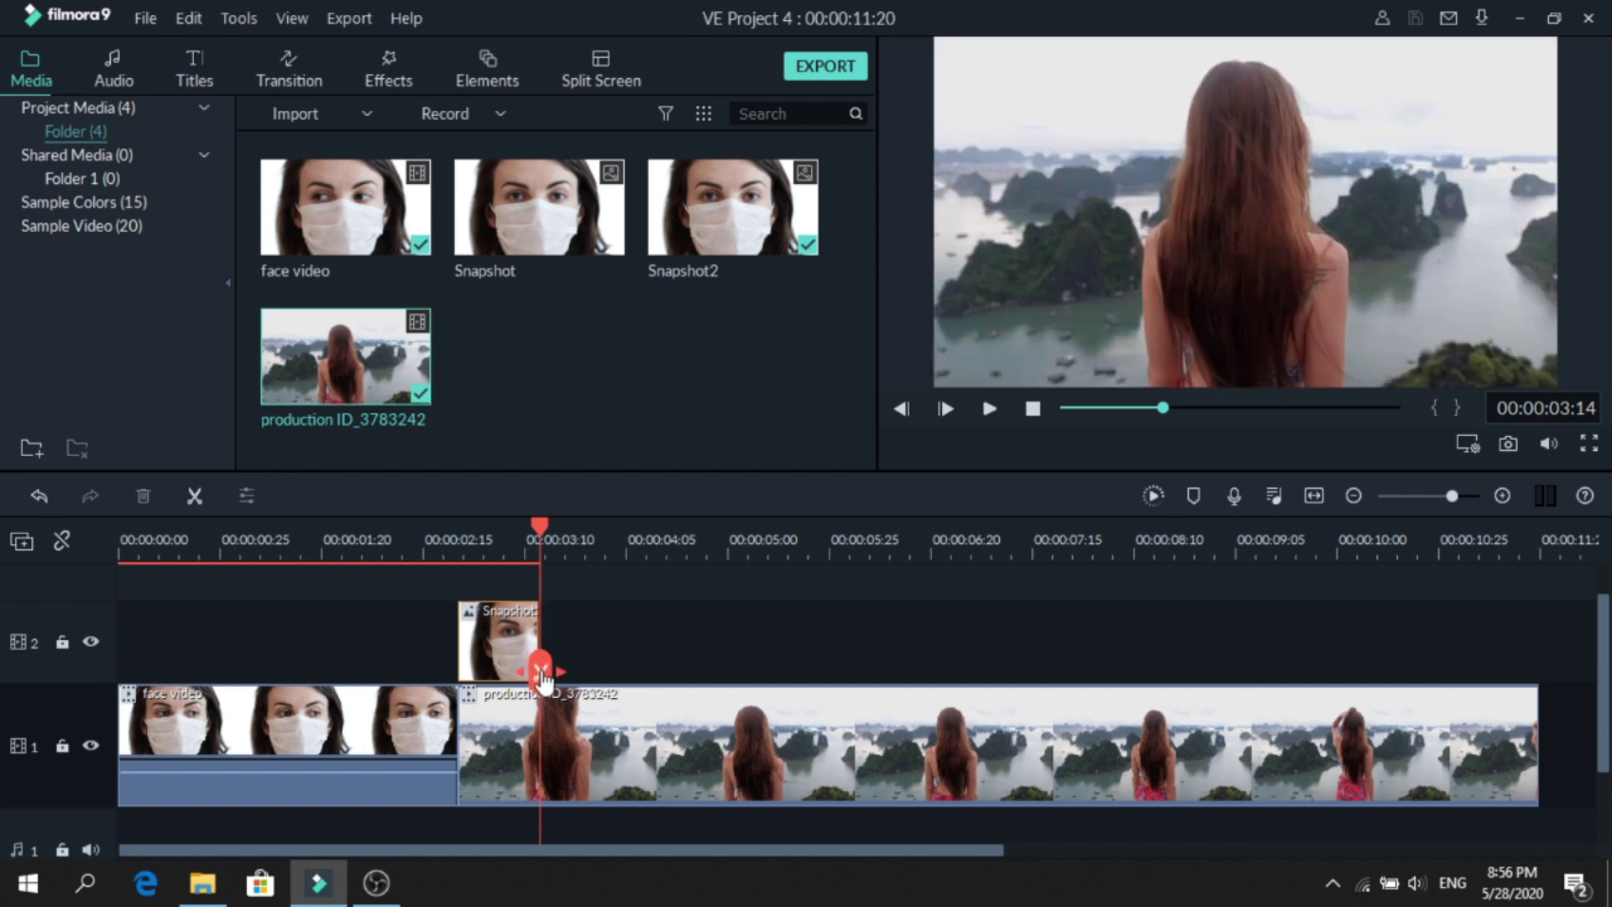
{"action": "left_click", "coordinate": [542, 677]}
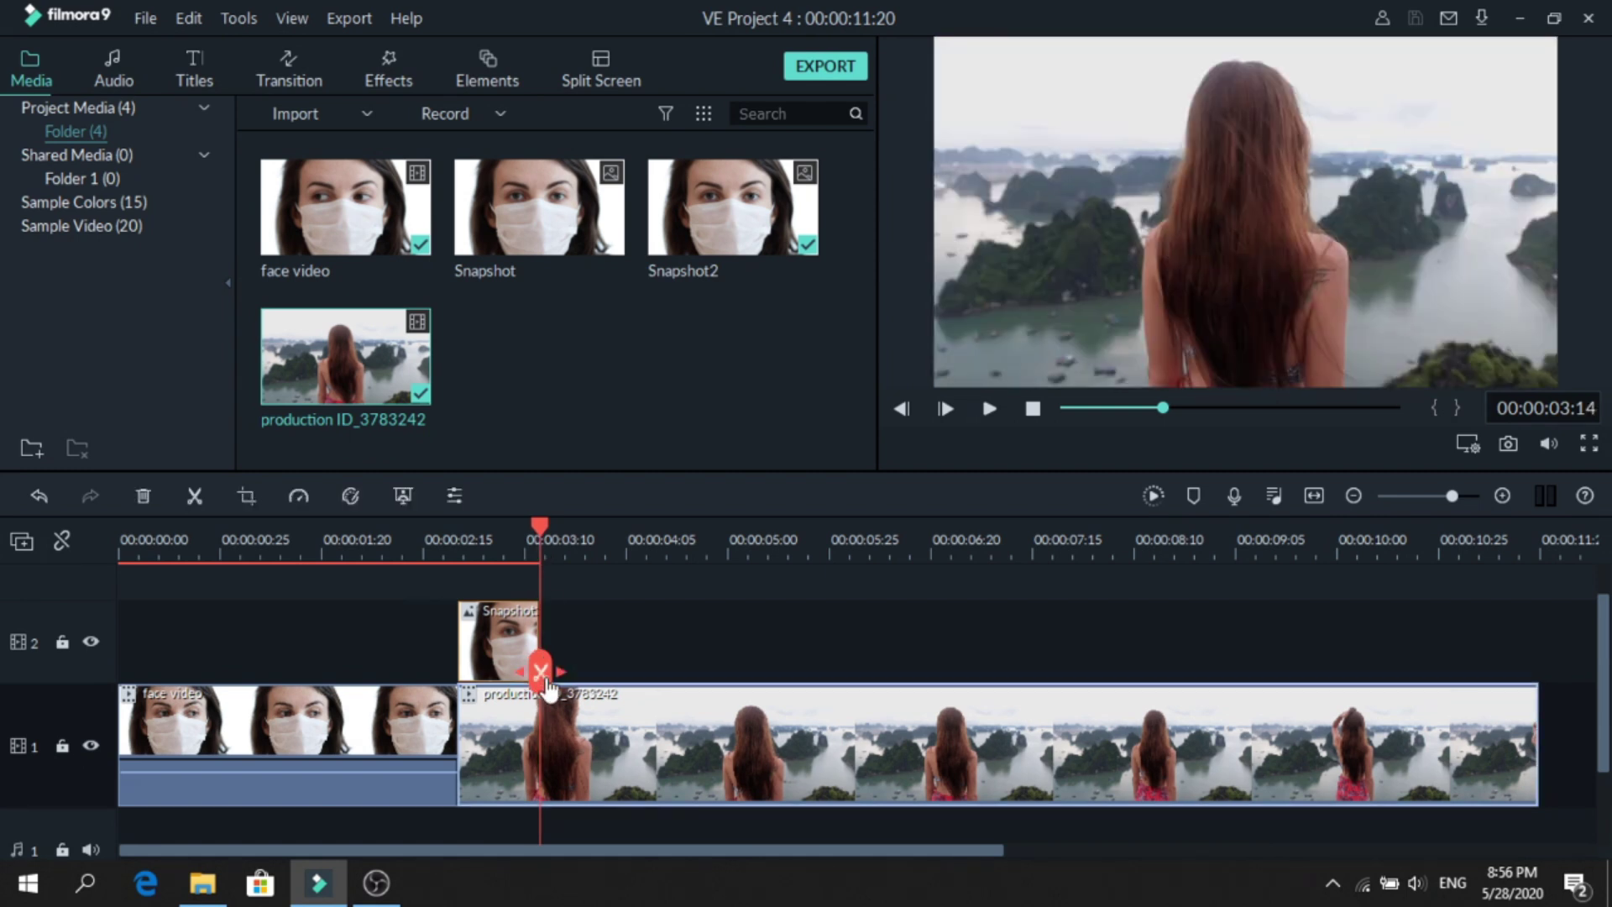
Lower the Tone brightness of the first landscape piece to -73 in its Color settings
{"action": "double_click", "coordinate": [505, 734]}
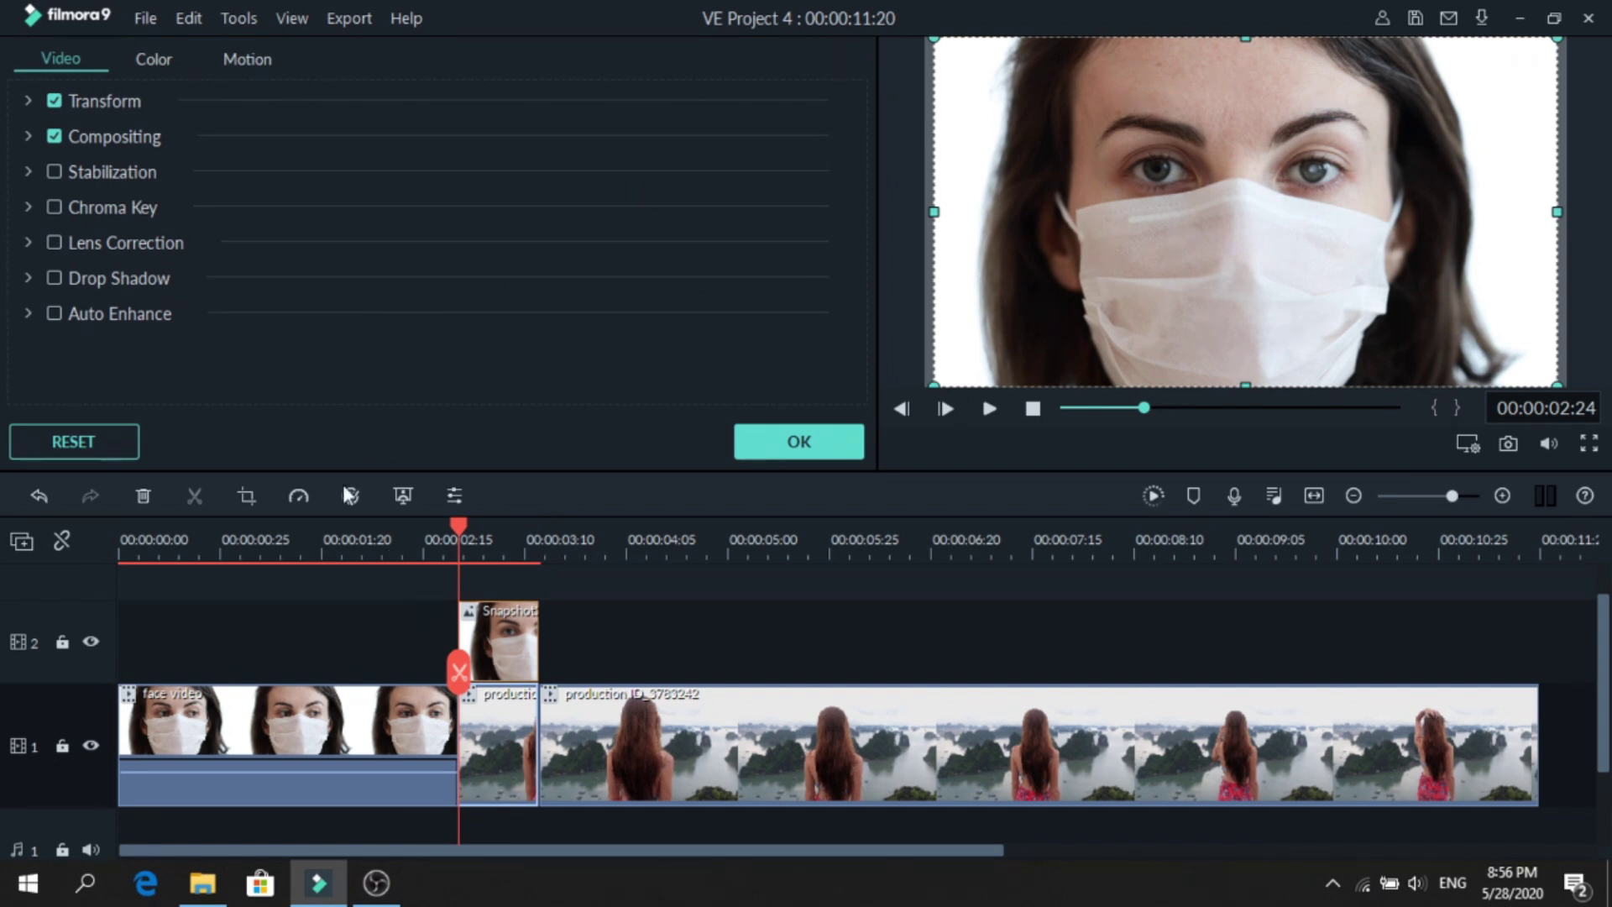
{"action": "left_click", "coordinate": [156, 64]}
{"action": "left_click_drag", "start_coordinate": [853, 130], "coordinate": [868, 296]}
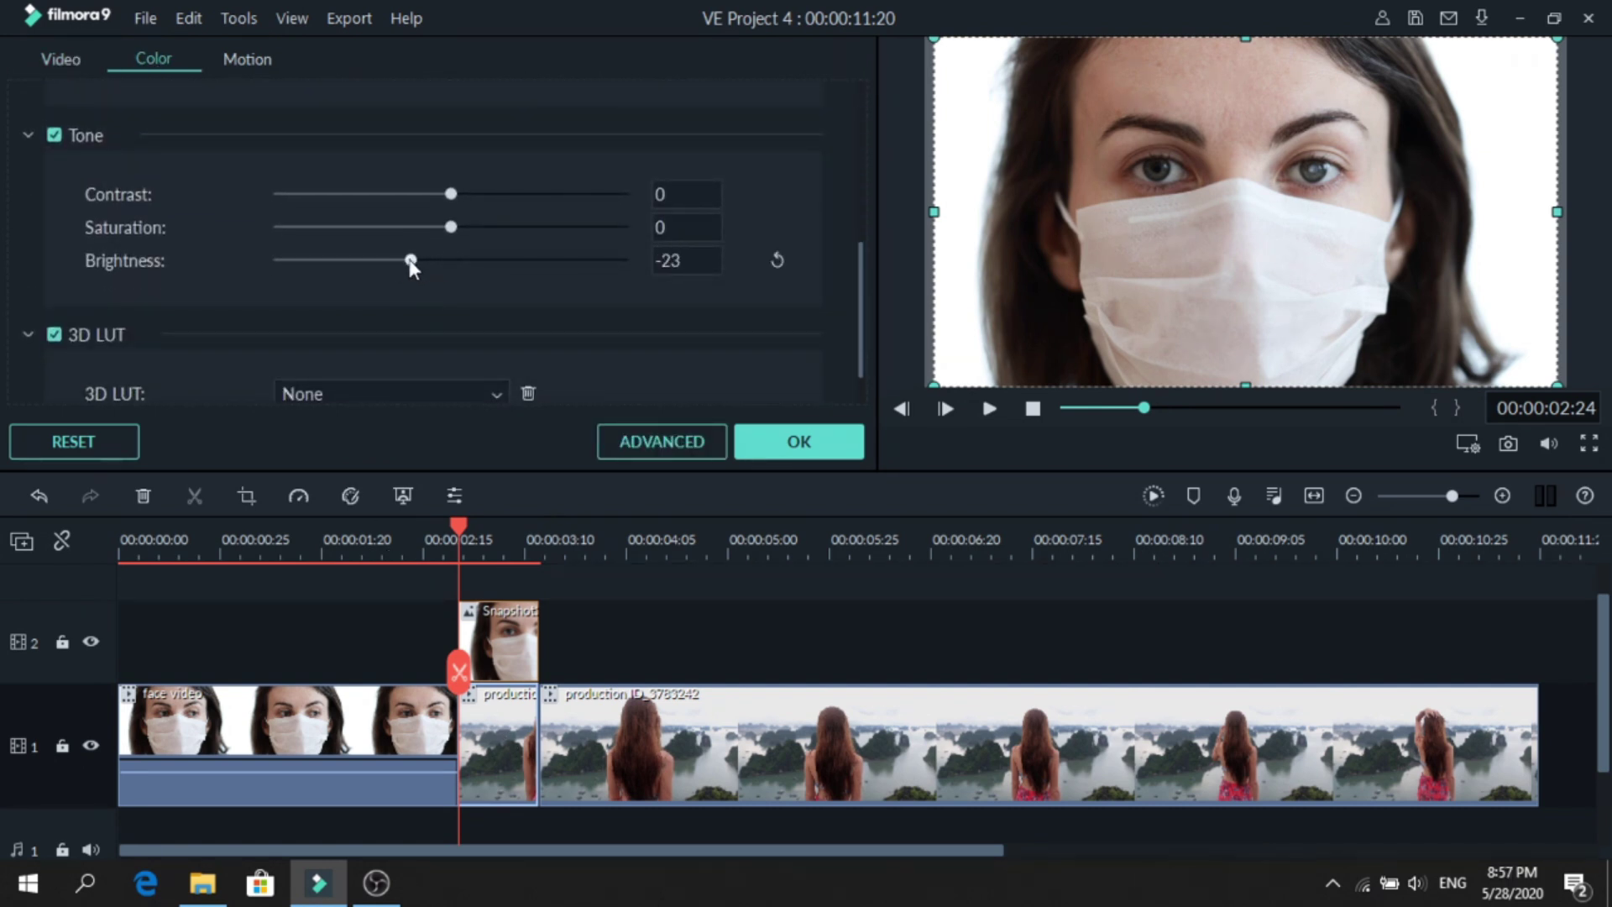
{"action": "left_click_drag", "start_coordinate": [339, 267], "coordinate": [326, 267]}
Confirm the colour change and place a Basic Dissolve transition at the face-to-landscape junction
{"action": "left_click", "coordinate": [792, 445]}
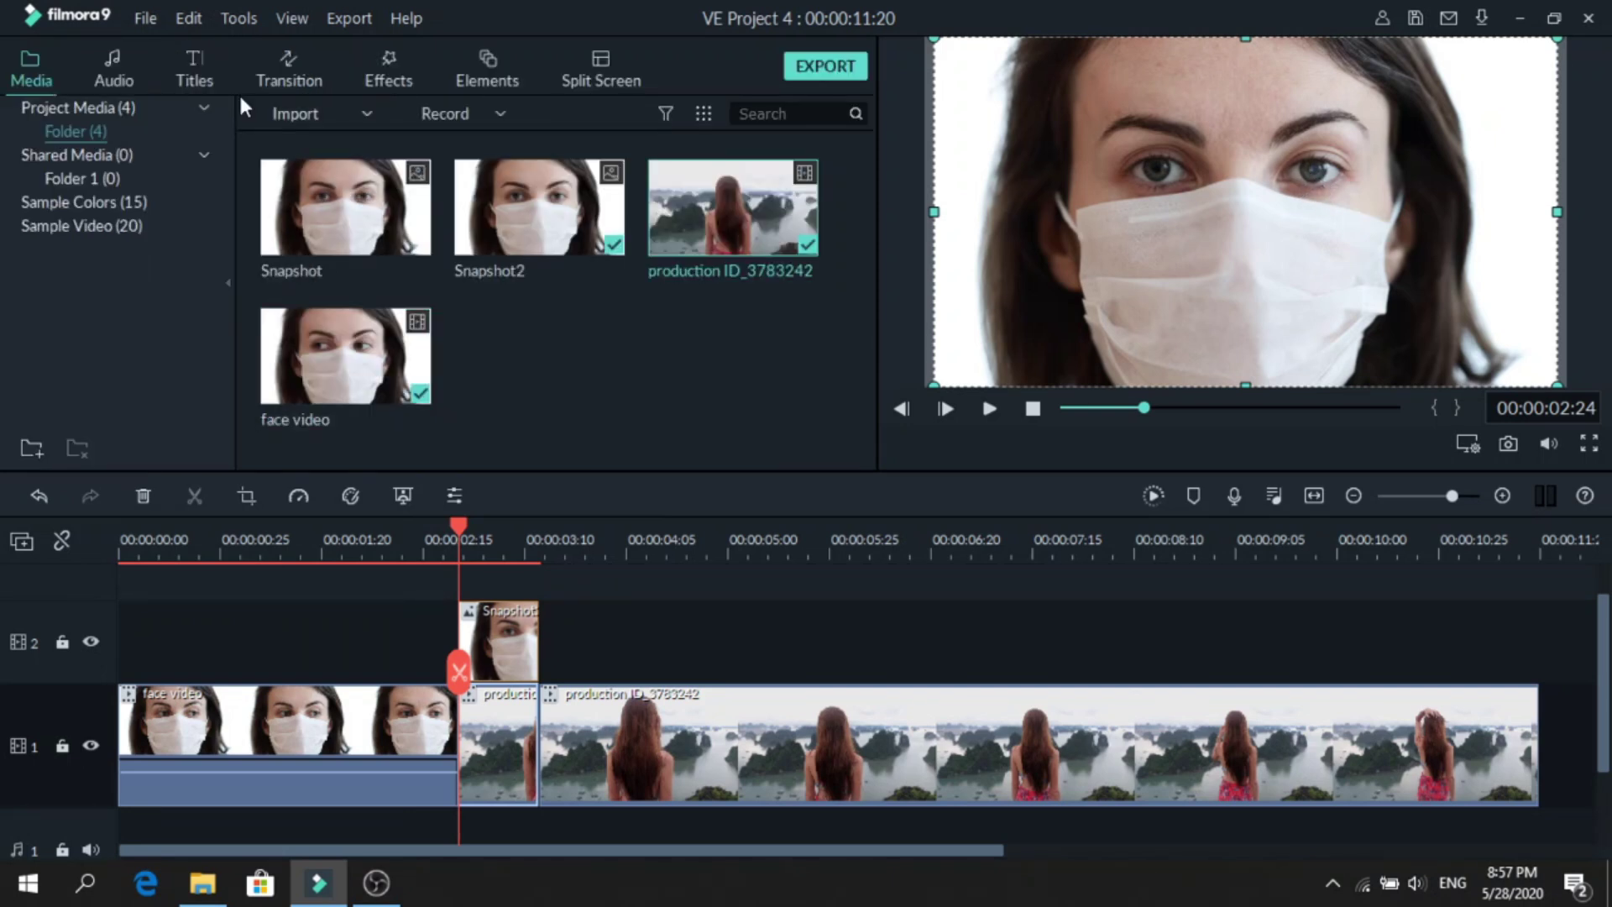
{"action": "left_click", "coordinate": [291, 63]}
{"action": "left_click", "coordinate": [119, 185]}
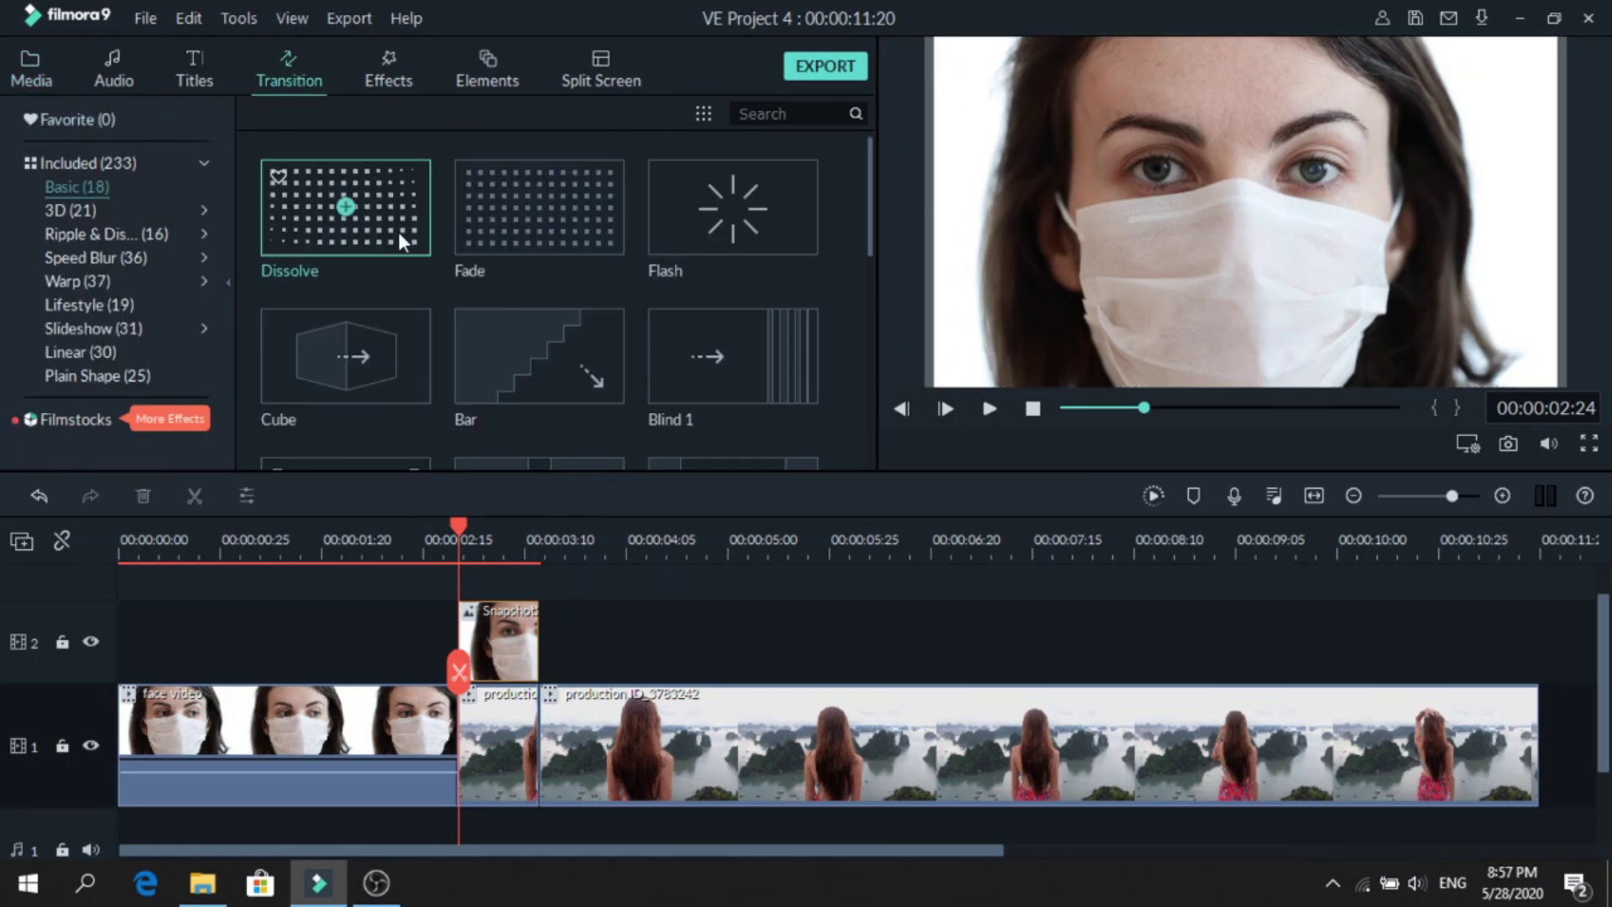
{"action": "left_click_drag", "start_coordinate": [398, 235], "coordinate": [531, 723]}
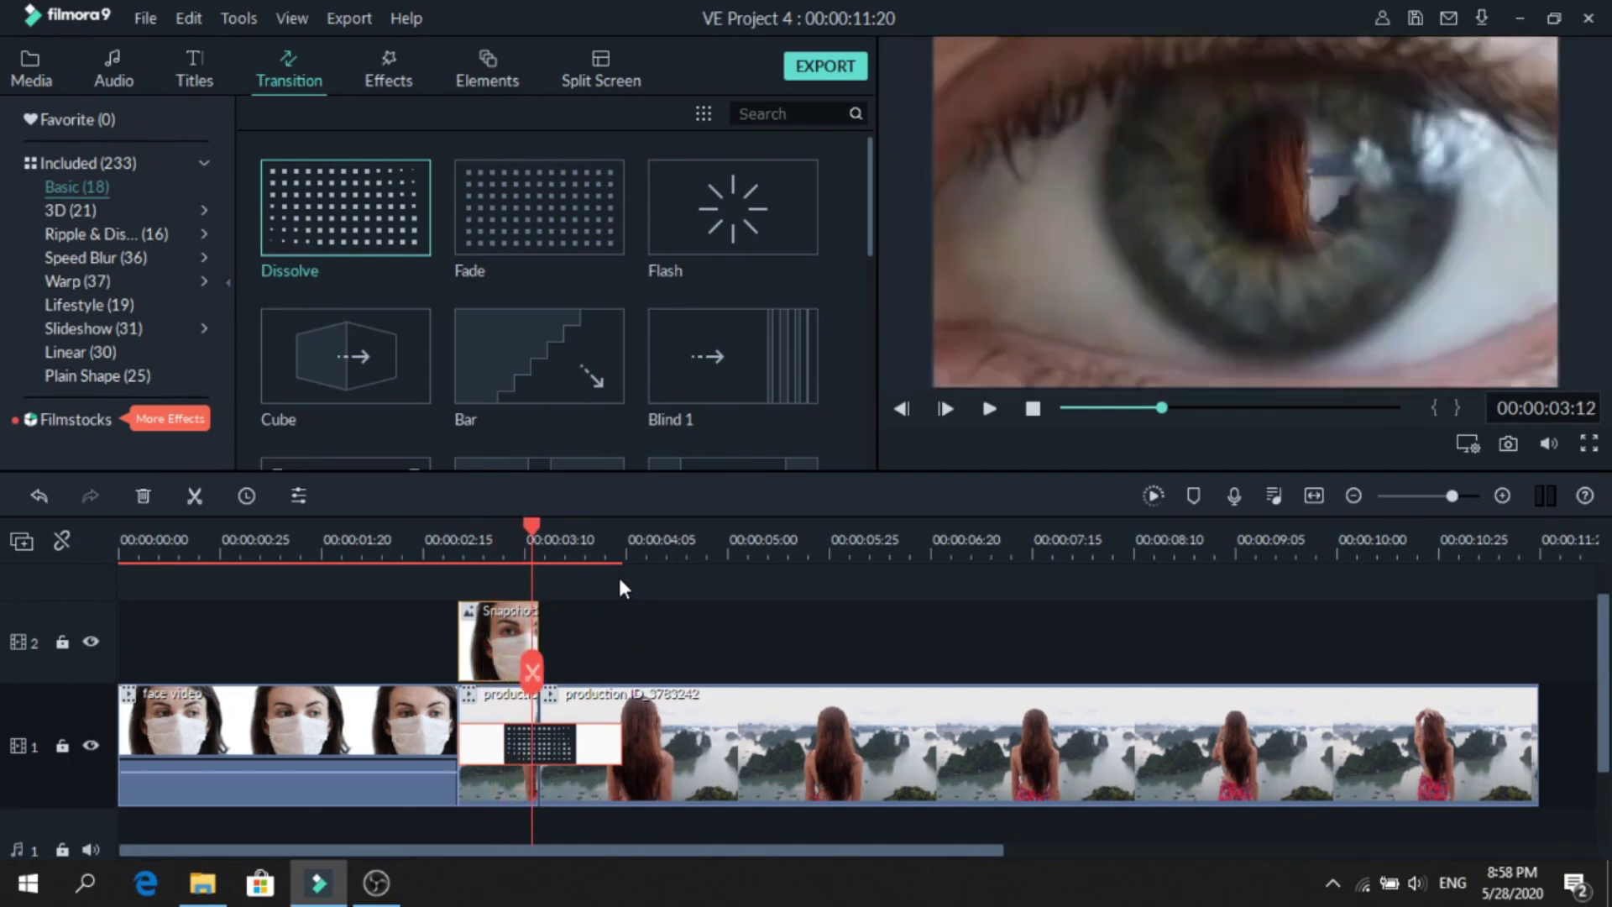
{"action": "scroll", "coordinate": [749, 646], "scroll_direction": "up", "scroll_amount": 1}
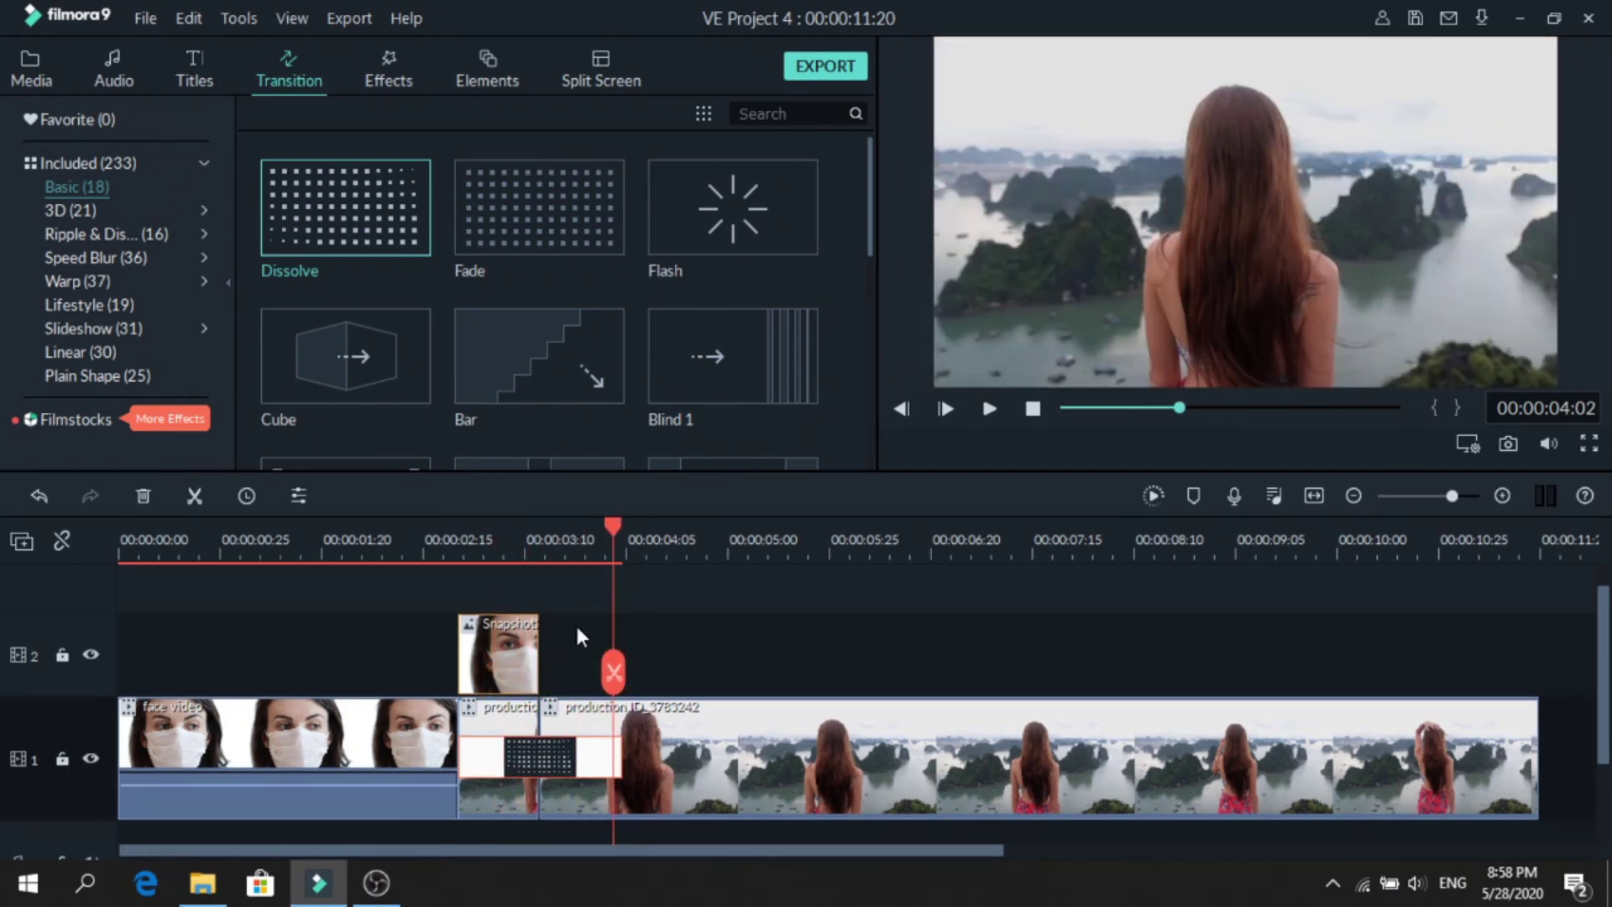
Add a Utility Tilt-shift Circle effect above the snapshot, trim it to match, and preview
{"action": "left_click", "coordinate": [400, 72]}
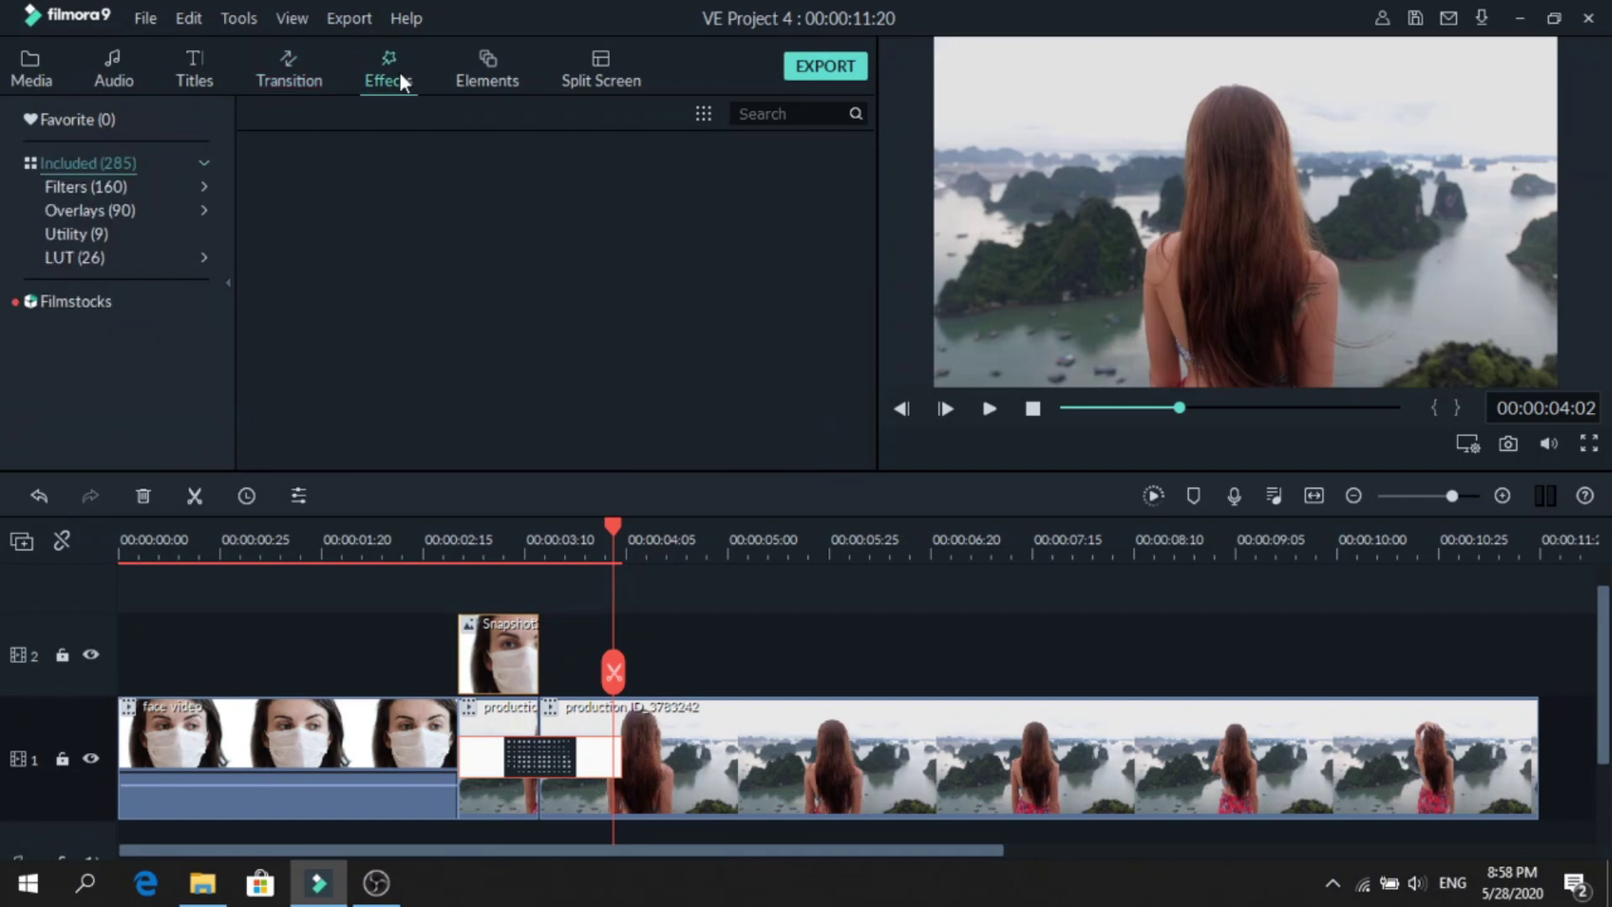
{"action": "left_click", "coordinate": [111, 239]}
{"action": "scroll", "coordinate": [587, 400], "scroll_direction": "down", "scroll_amount": 2}
{"action": "left_click_drag", "start_coordinate": [581, 394], "coordinate": [539, 646]}
{"action": "left_click", "coordinate": [477, 558]}
{"action": "key", "text": "space"}
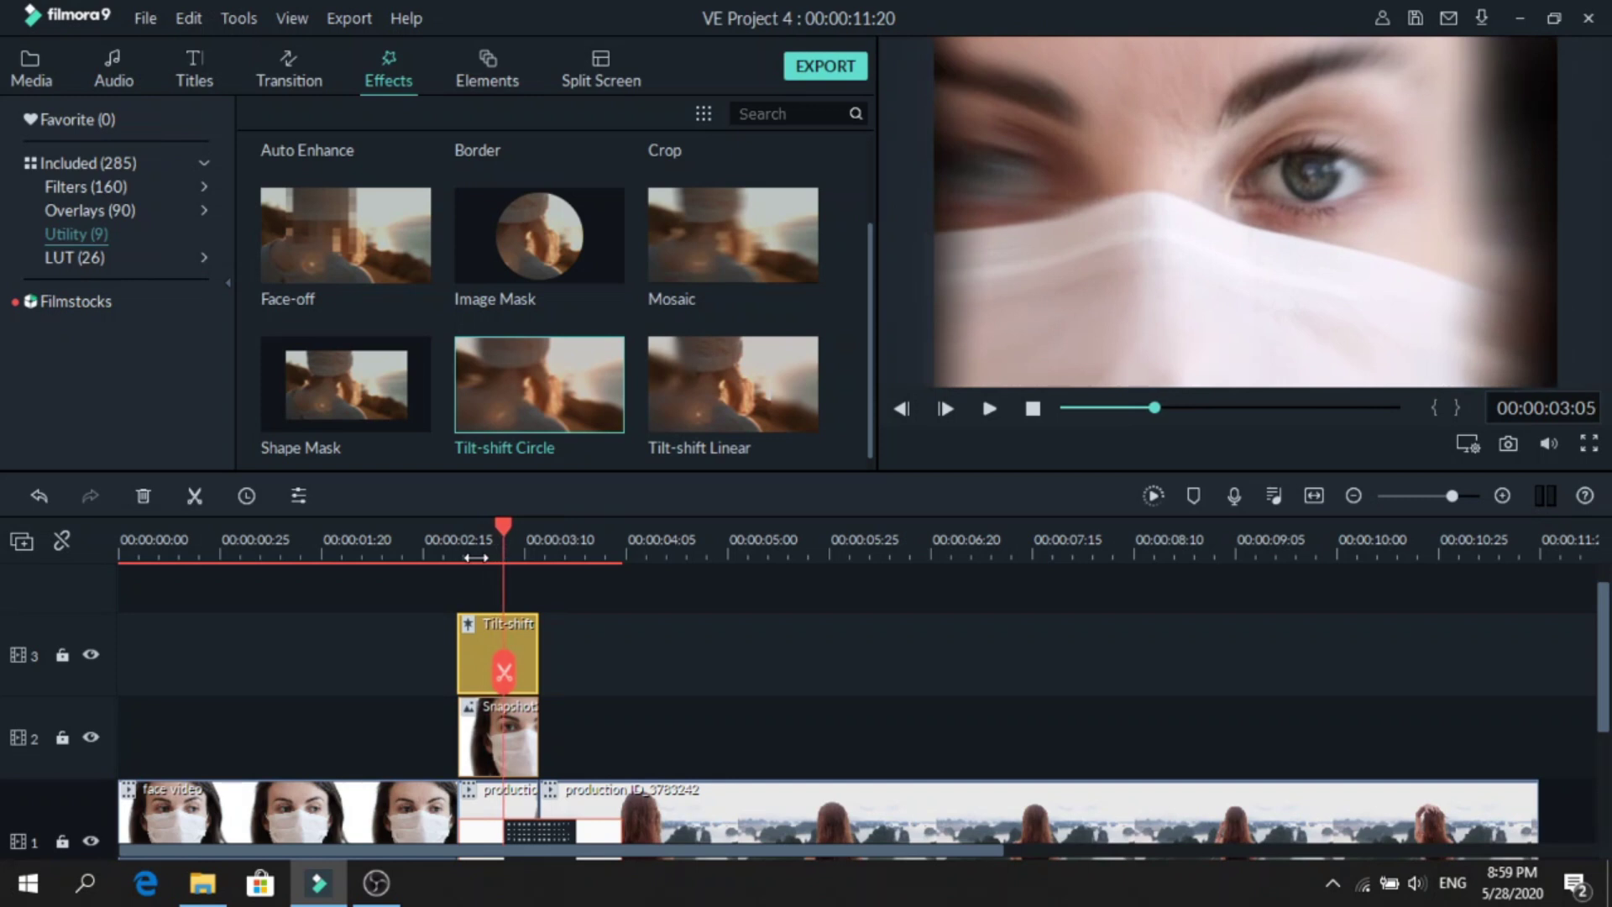
Add a Cinema 21:9 overlay on a new track stretched across the whole timeline
{"action": "left_click", "coordinate": [111, 214]}
{"action": "left_click_drag", "start_coordinate": [688, 234], "coordinate": [105, 613]}
{"action": "left_click_drag", "start_coordinate": [269, 664], "coordinate": [1539, 672]}
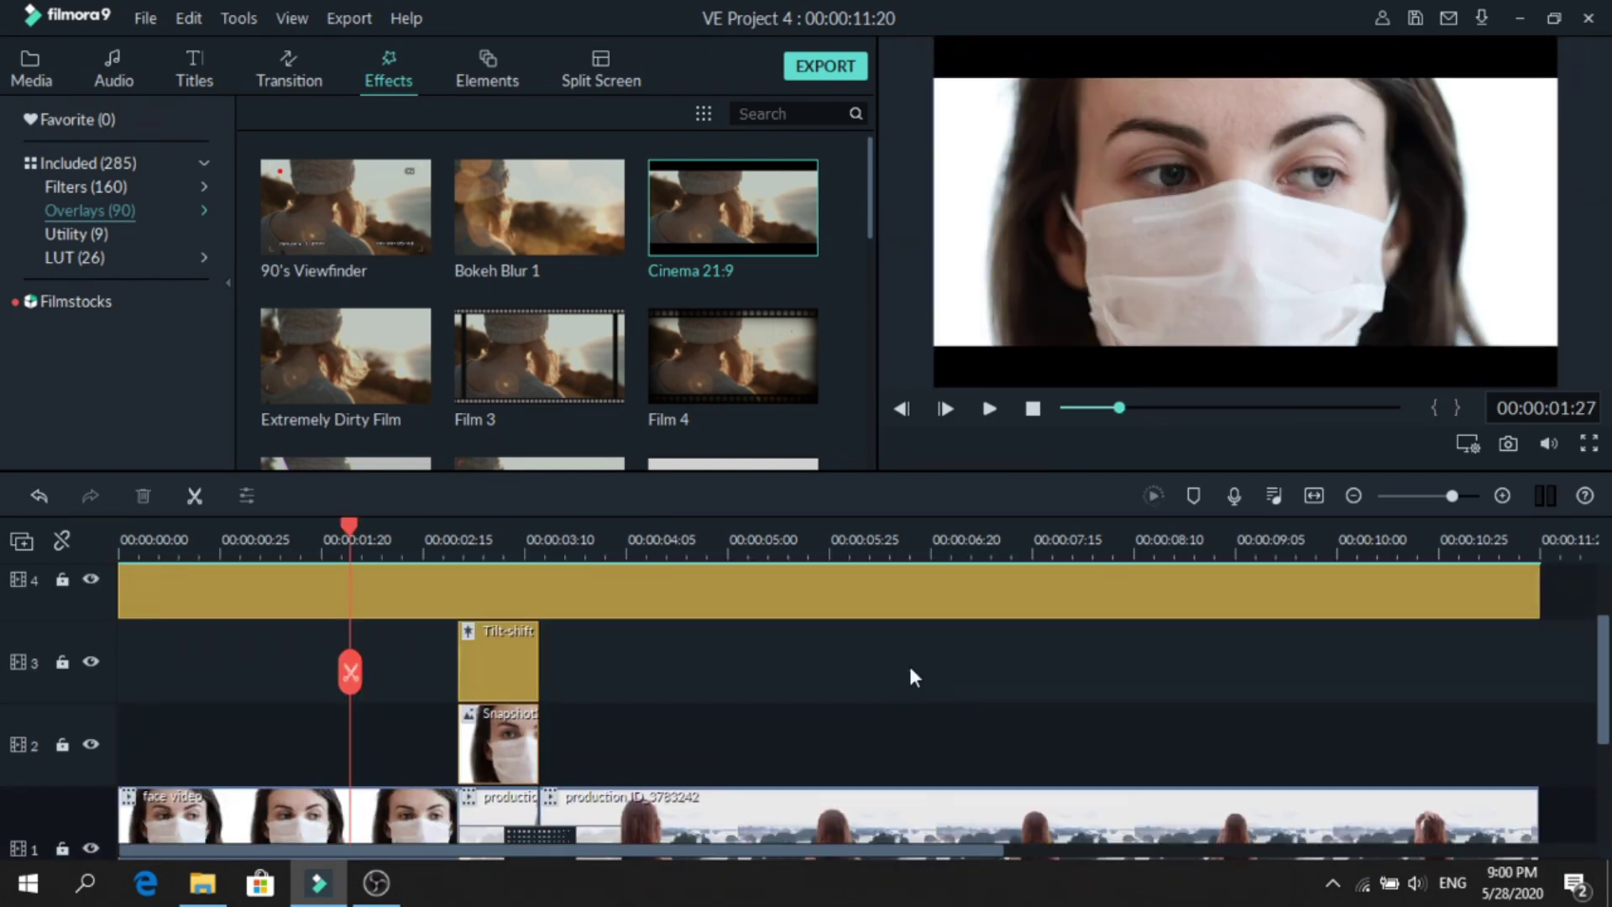
{"action": "key", "text": "space"}
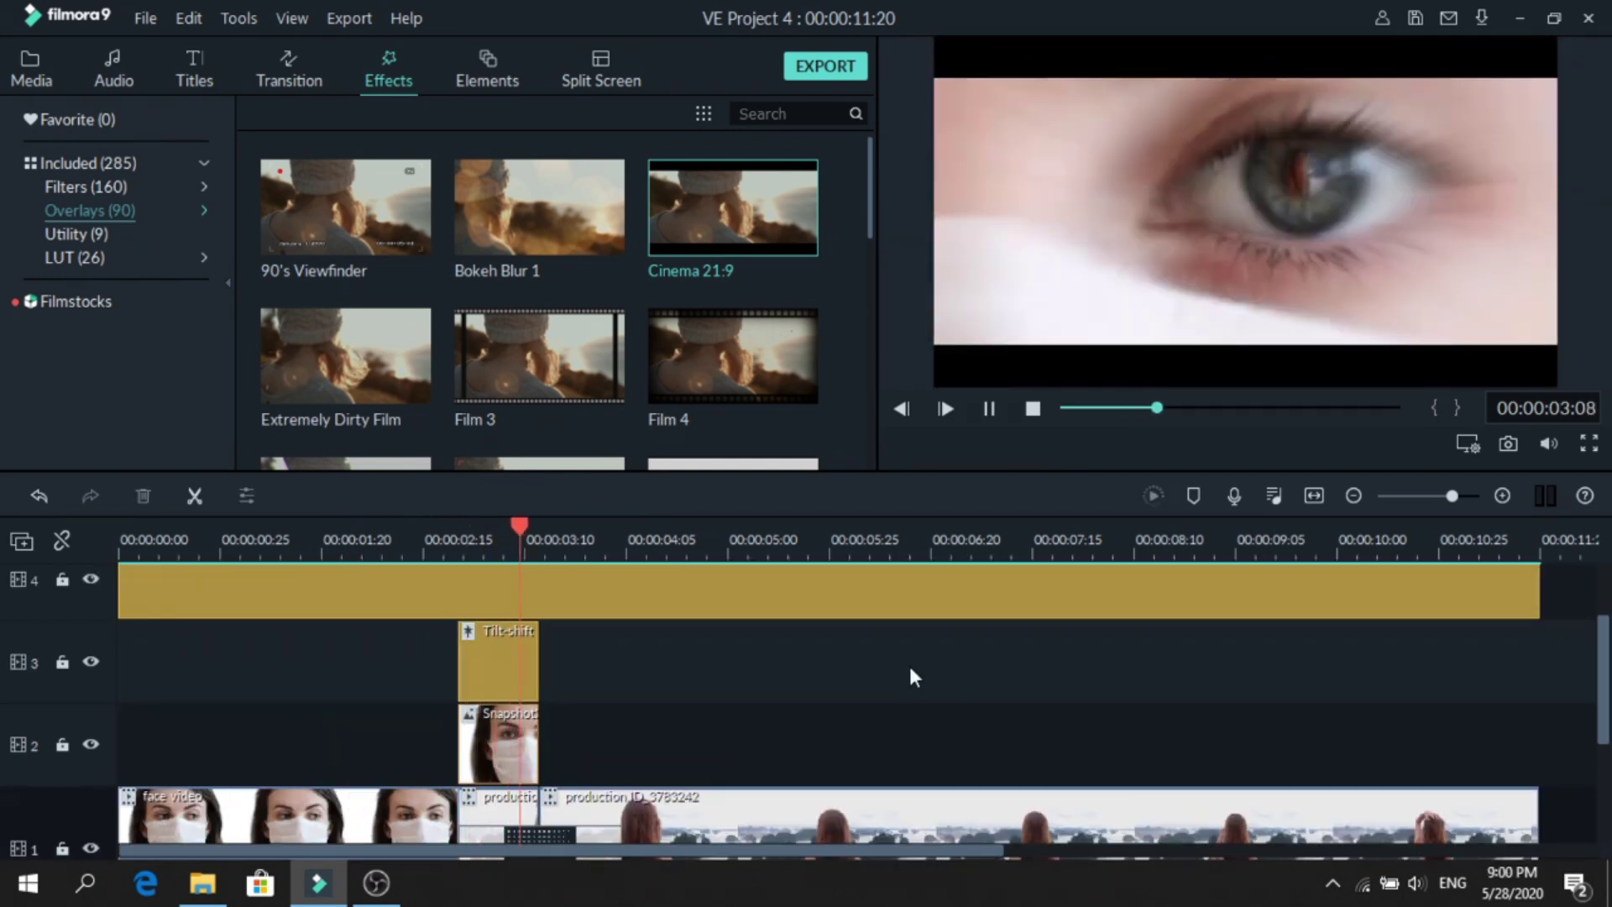